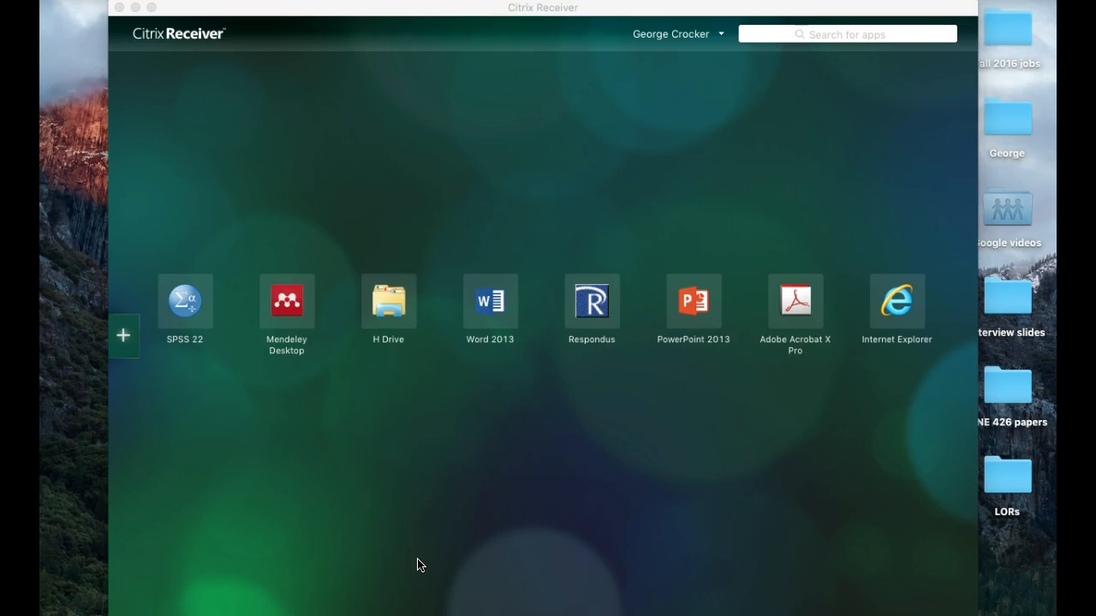
Step: Look through the Statistical Analysis applications in the Citrix catalogue, and launch SPSS 22
click(210, 41)
click(123, 341)
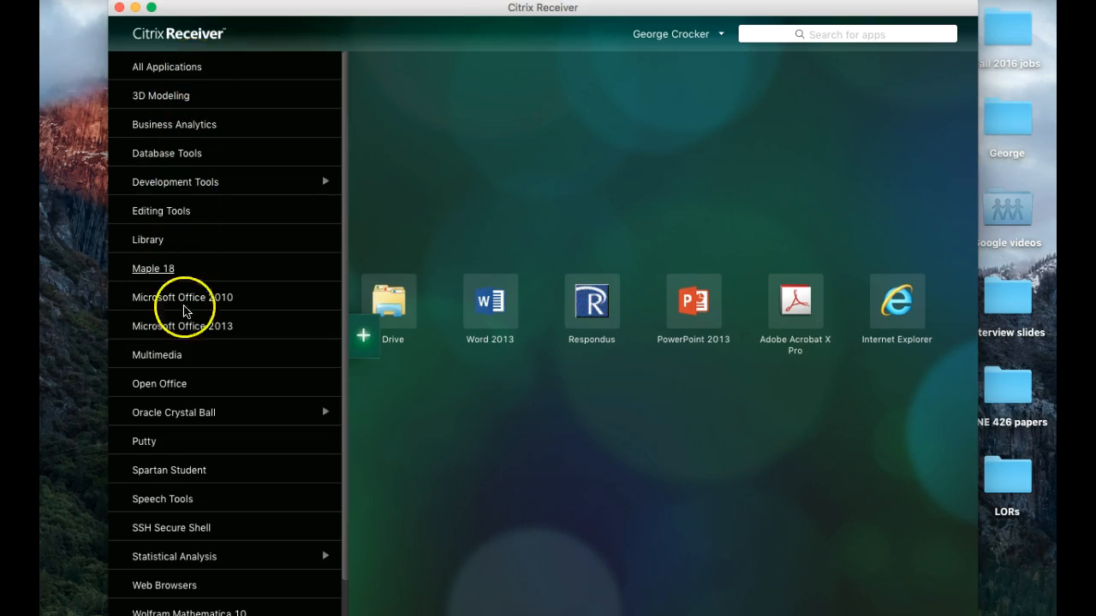
click(195, 564)
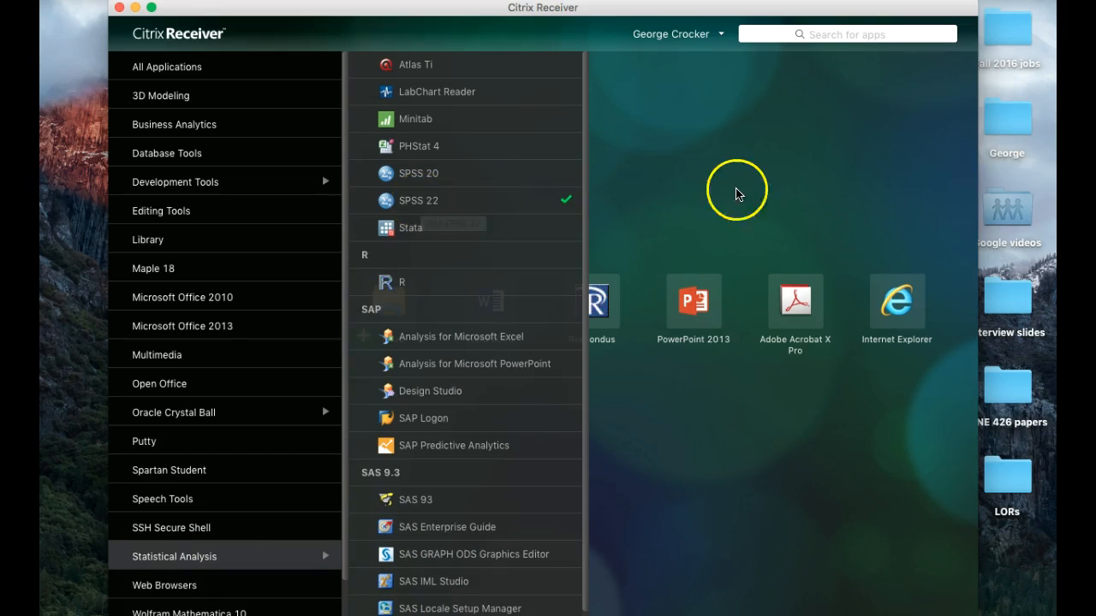
click(757, 184)
click(189, 308)
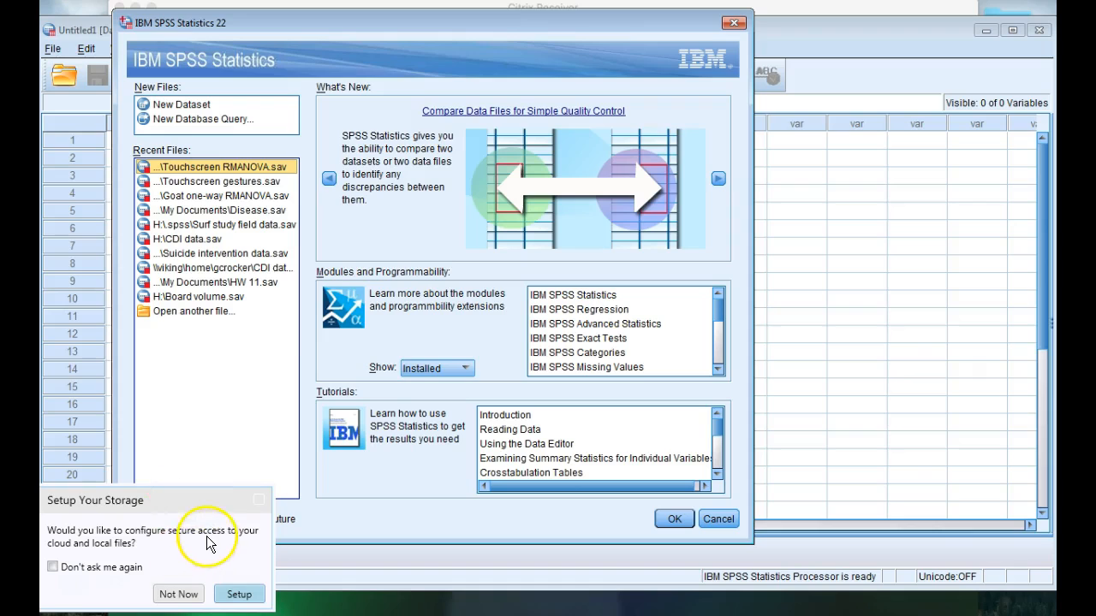
Step: Decline the storage setup for now and create a new dataset
click(177, 594)
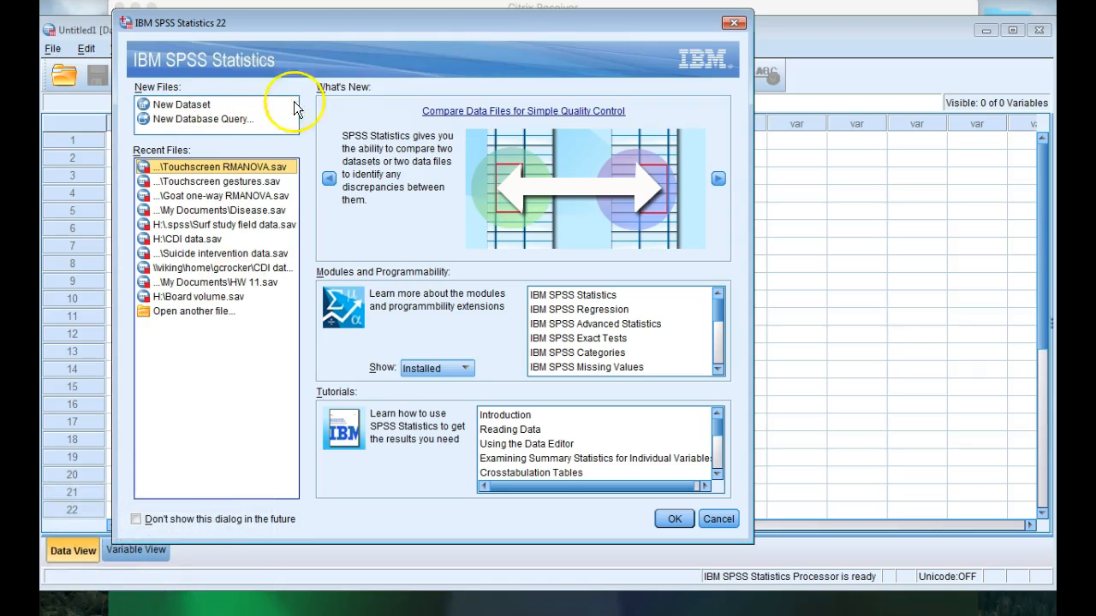
click(176, 106)
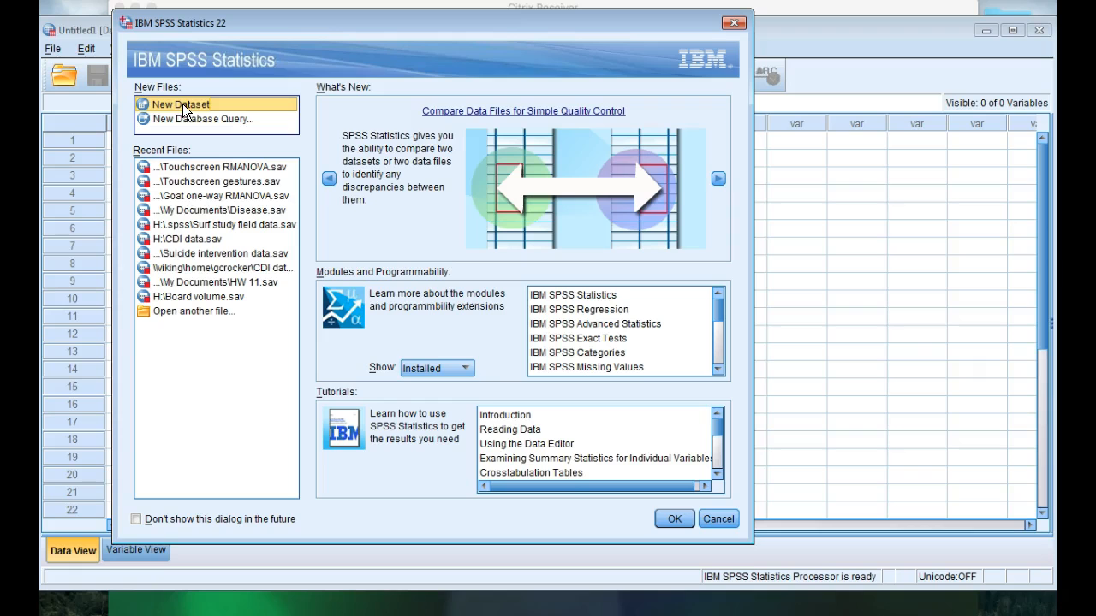
click(671, 519)
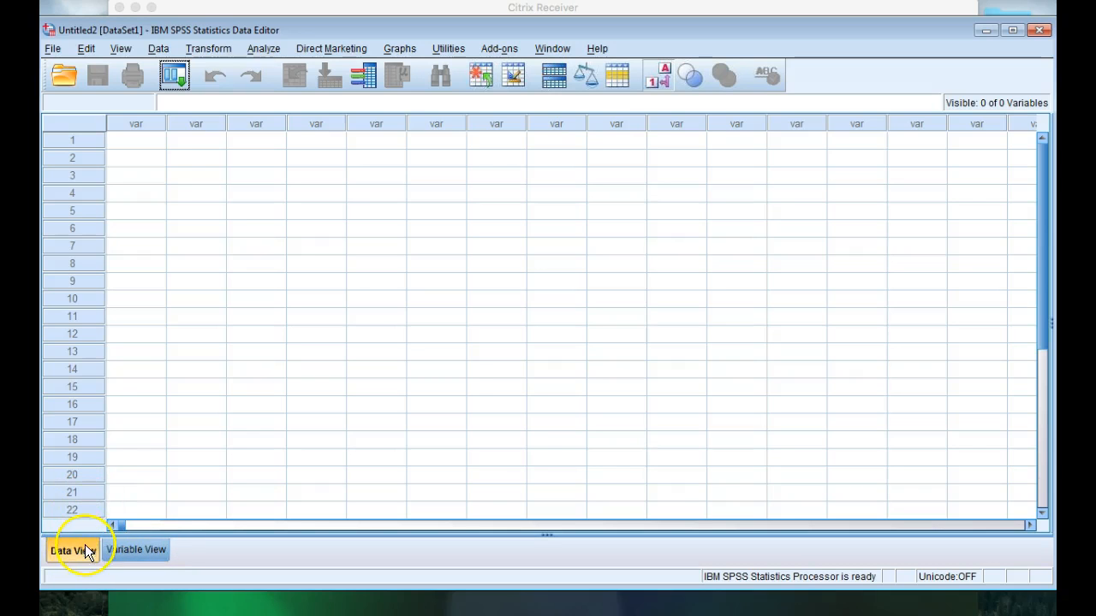
Step: Look briefly at the variable definitions, and enter 1 in rows 1 to 5 of the first data column
click(127, 551)
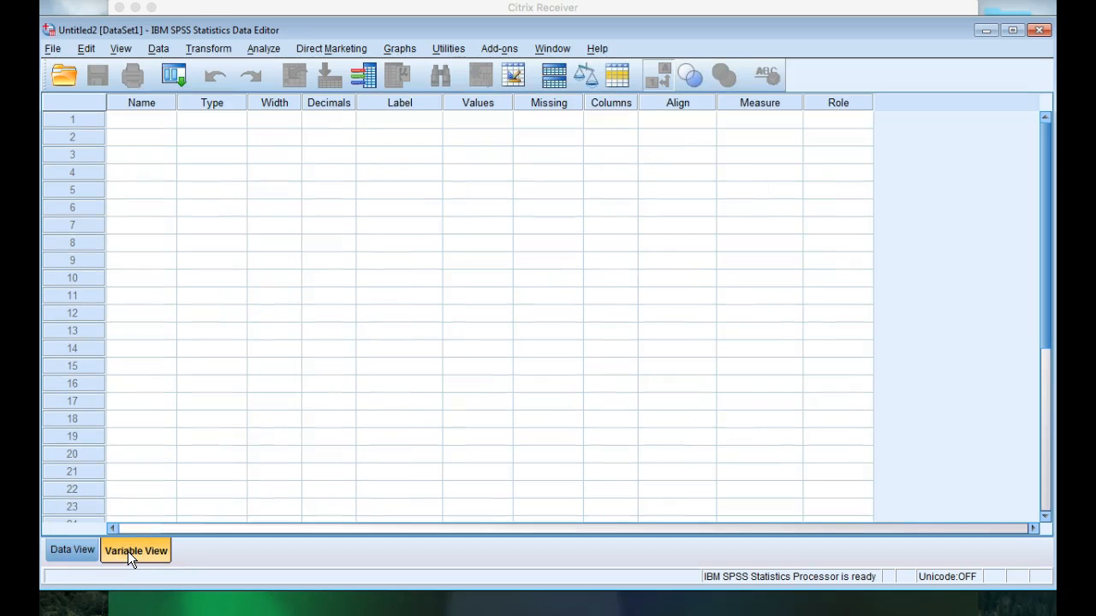
click(85, 552)
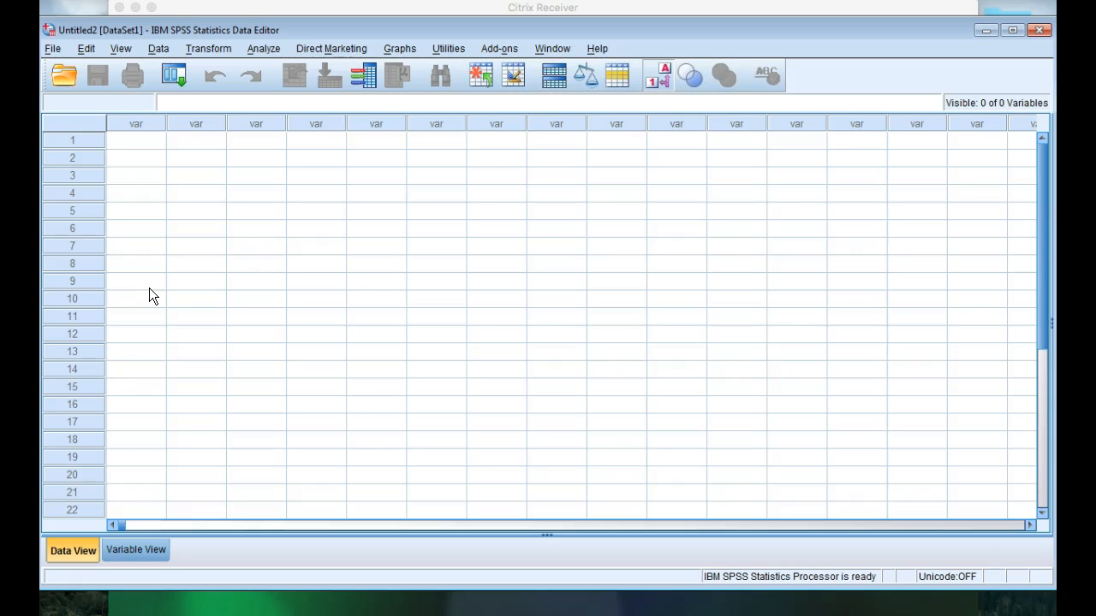
click(137, 236)
click(142, 143)
text(1)
key(Return)
text(1)
key(Return)
text(1)
key(Return)
text(1)
key(Return)
text(1)
key(Return)
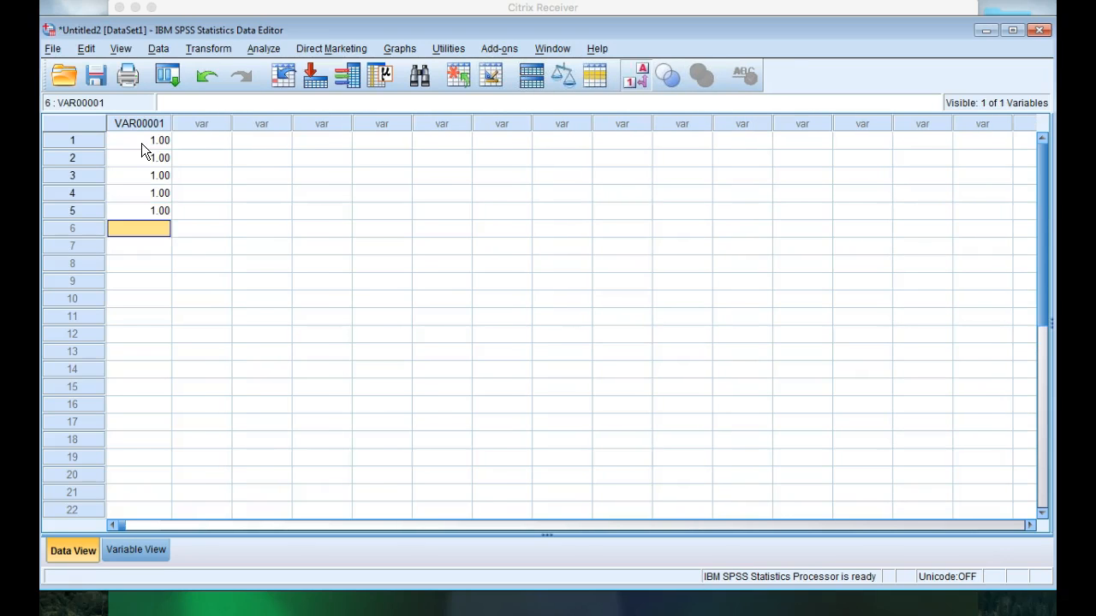
text(5)
key(Return)
text(5)
key(Return)
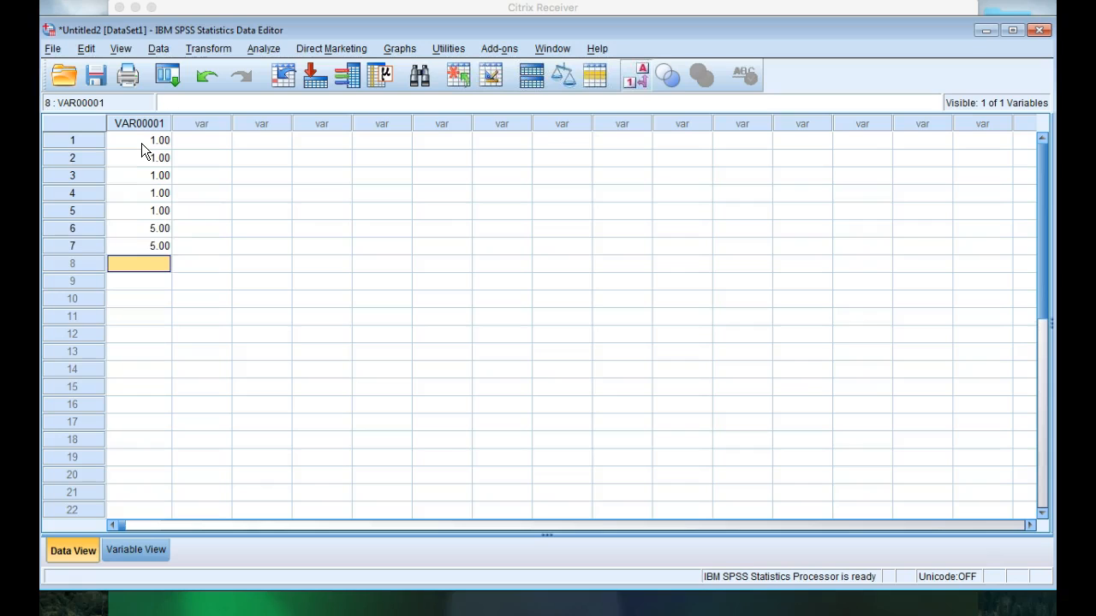
Step: Enter 2 in rows 6 to 10 of the first data column
click(169, 230)
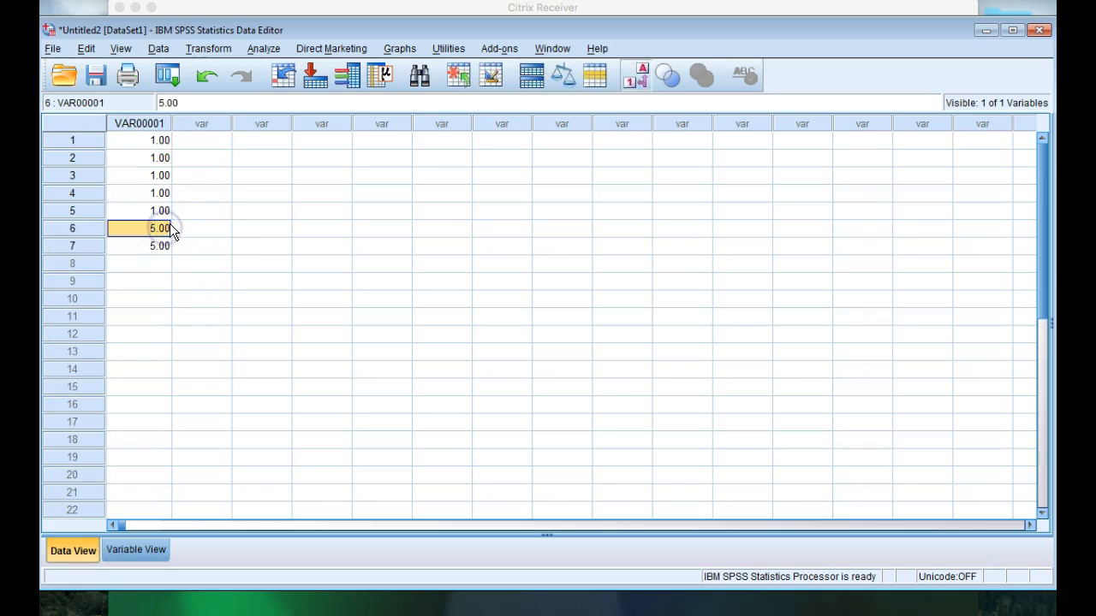
text(2)
key(Return)
text(2)
key(Return)
text(2)
key(Return)
text(2)
key(Return)
text(2)
key(Return)
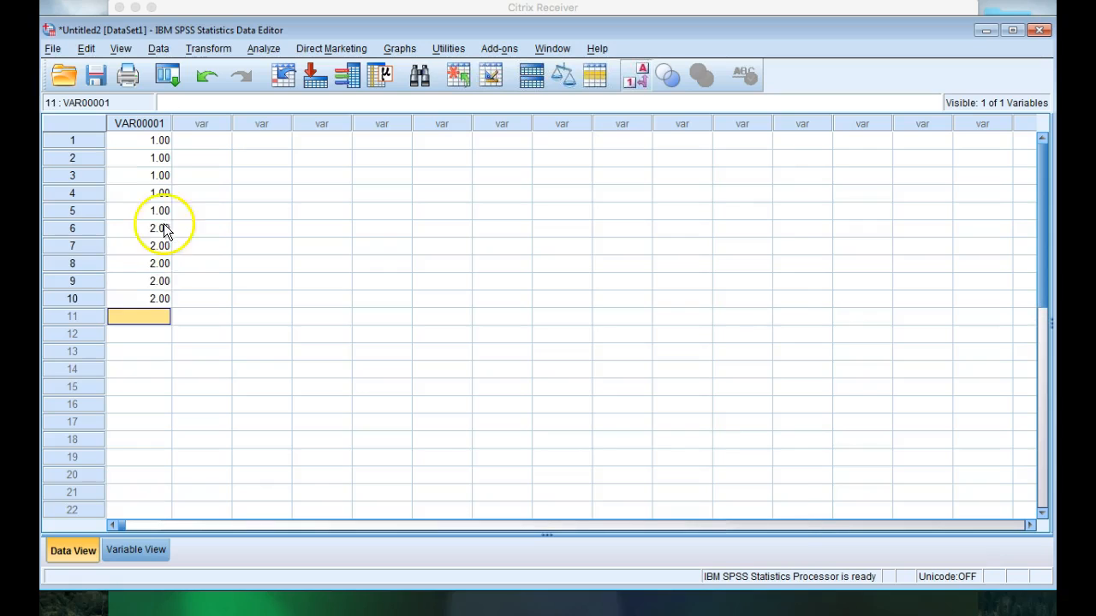
Step: Enter 64, 61, 59, 66 and 54 in rows 1 to 5 of the second data column
click(202, 139)
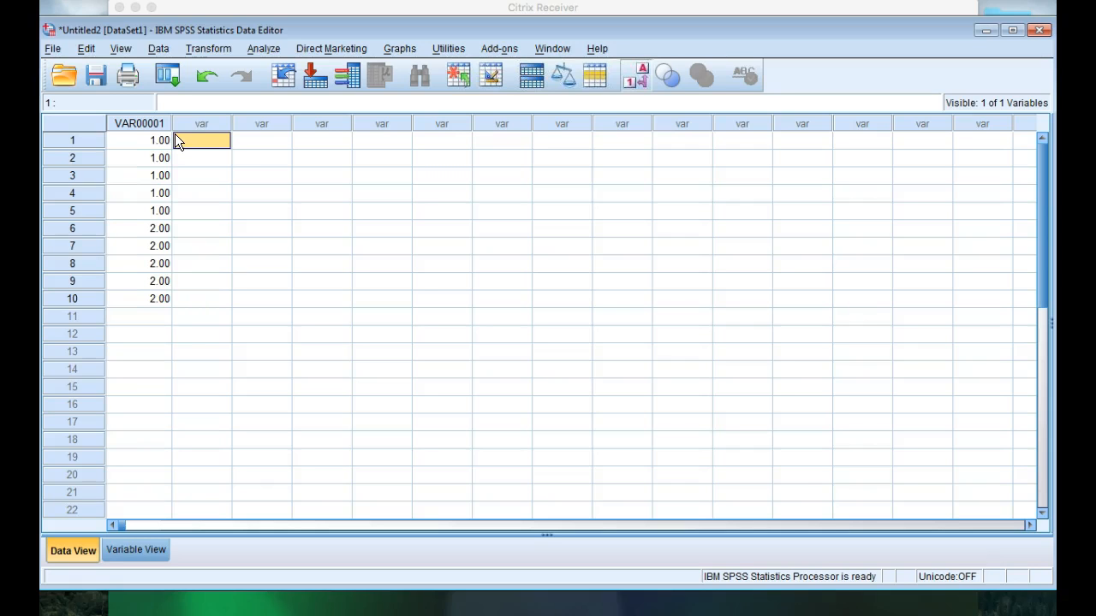
text(4)
key(Return)
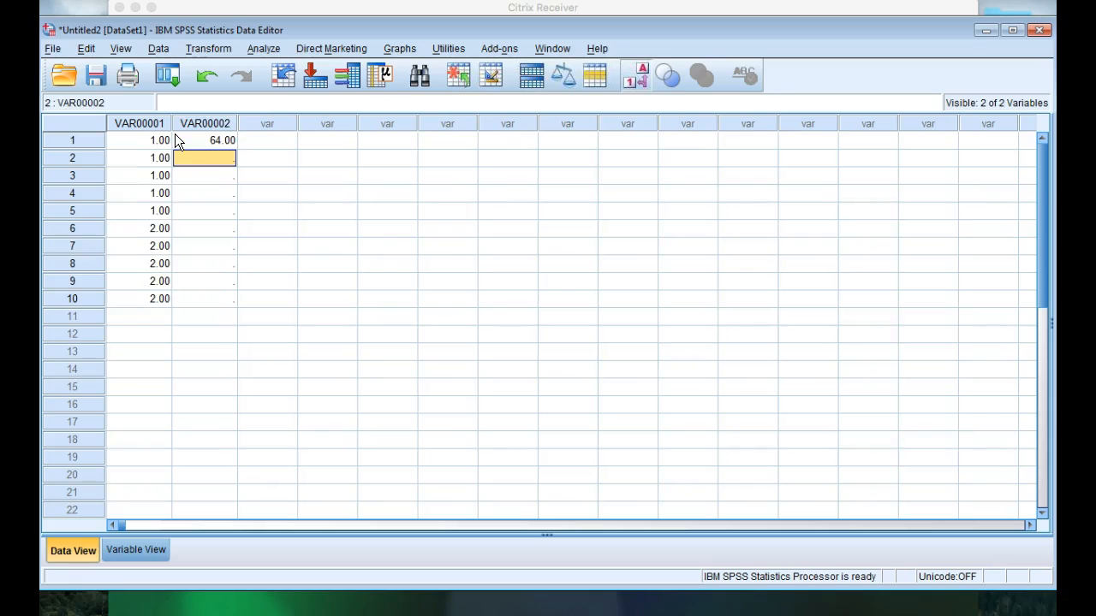
text(61)
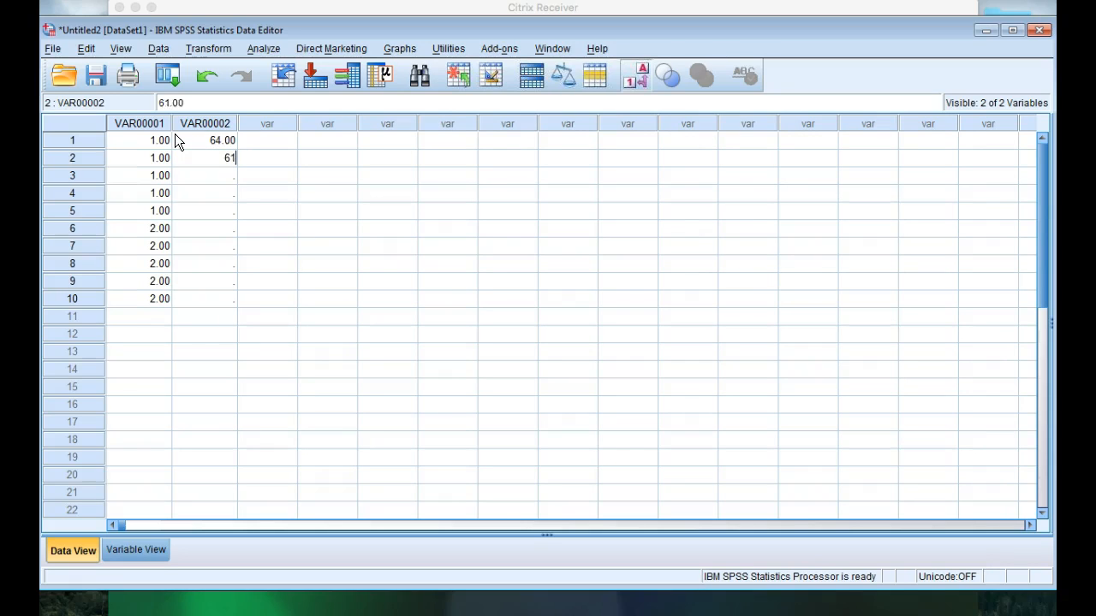
key(Return)
text(59)
key(Return)
text(66)
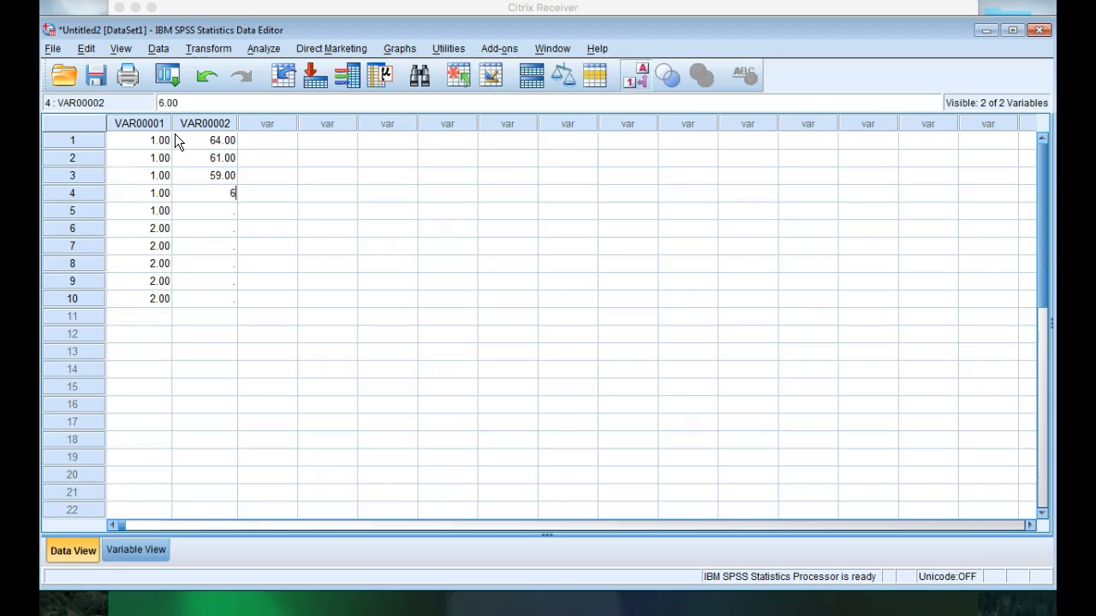
key(Return)
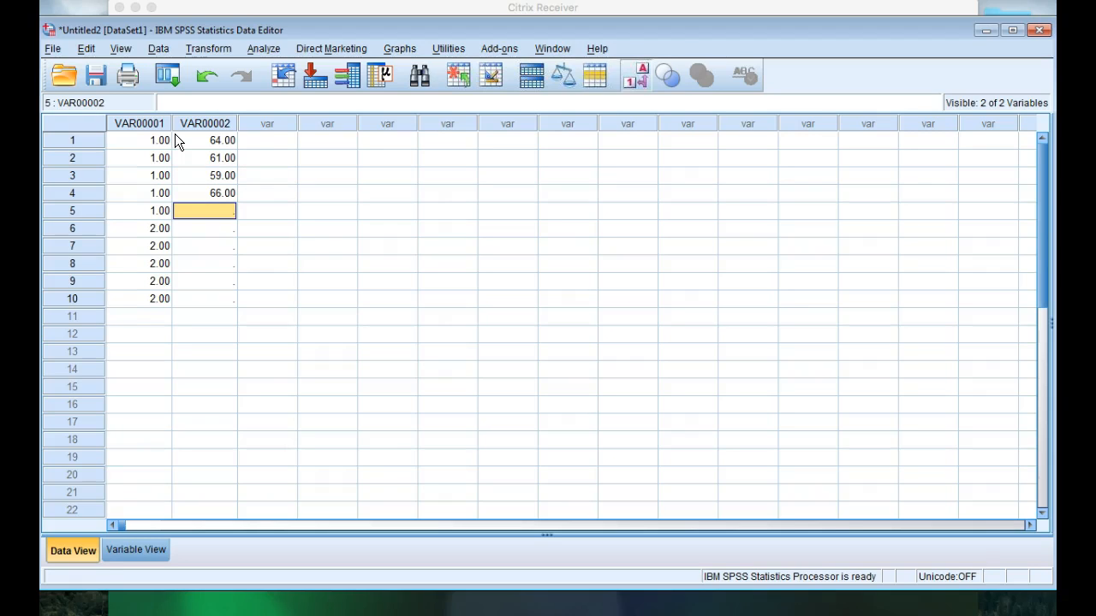
text(54)
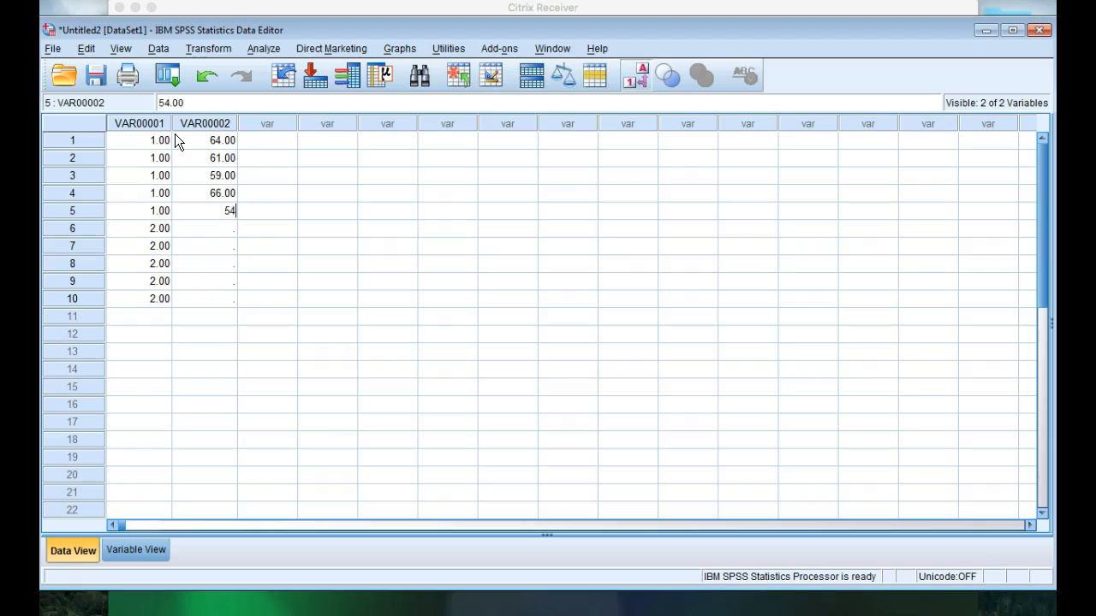
key(Return)
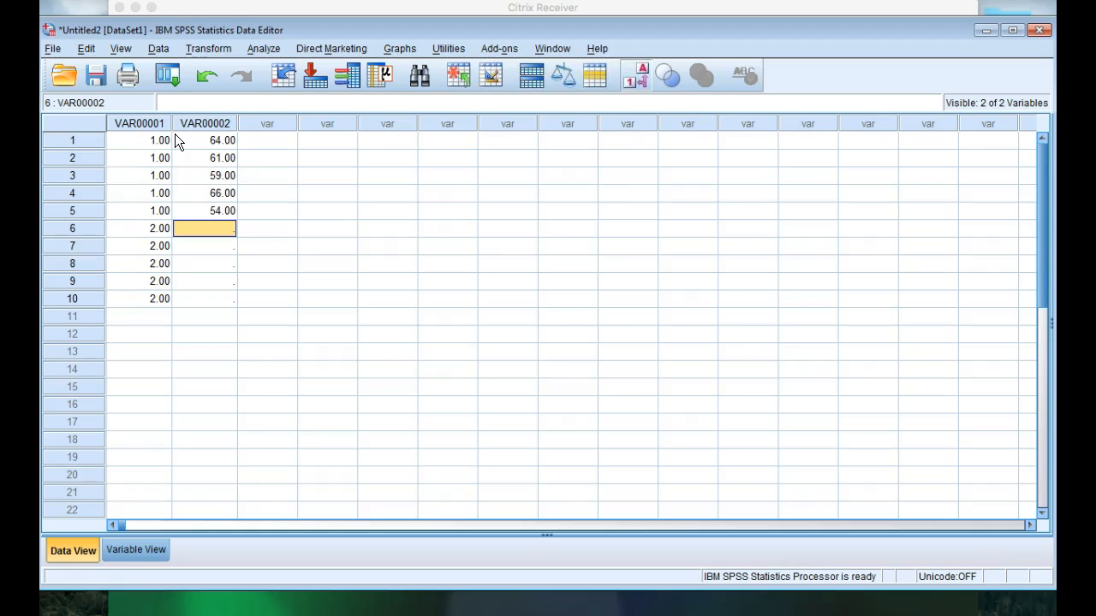
Step: Enter 66, 63, 72, 70 and 66 in rows 6 to 10 of the second data column
text(66)
key(Return)
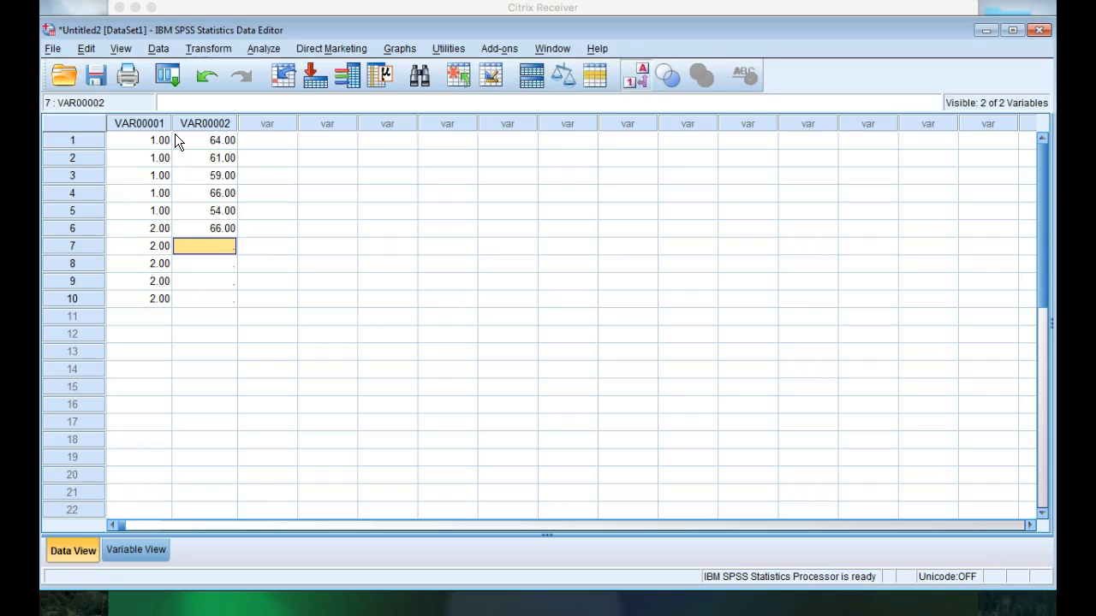
text(63)
key(Return)
text(72)
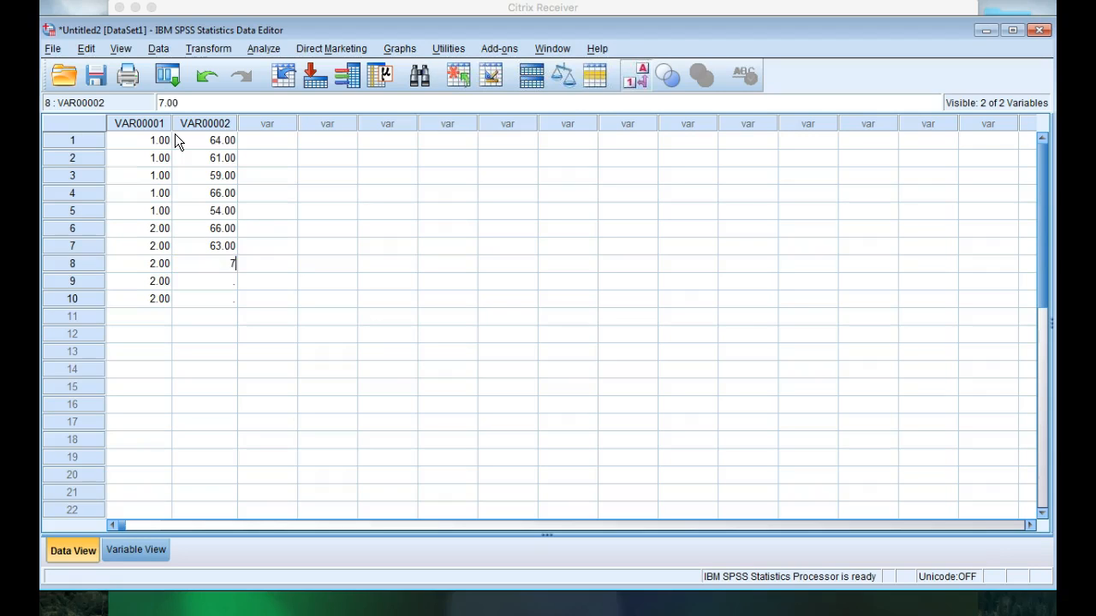
key(Return)
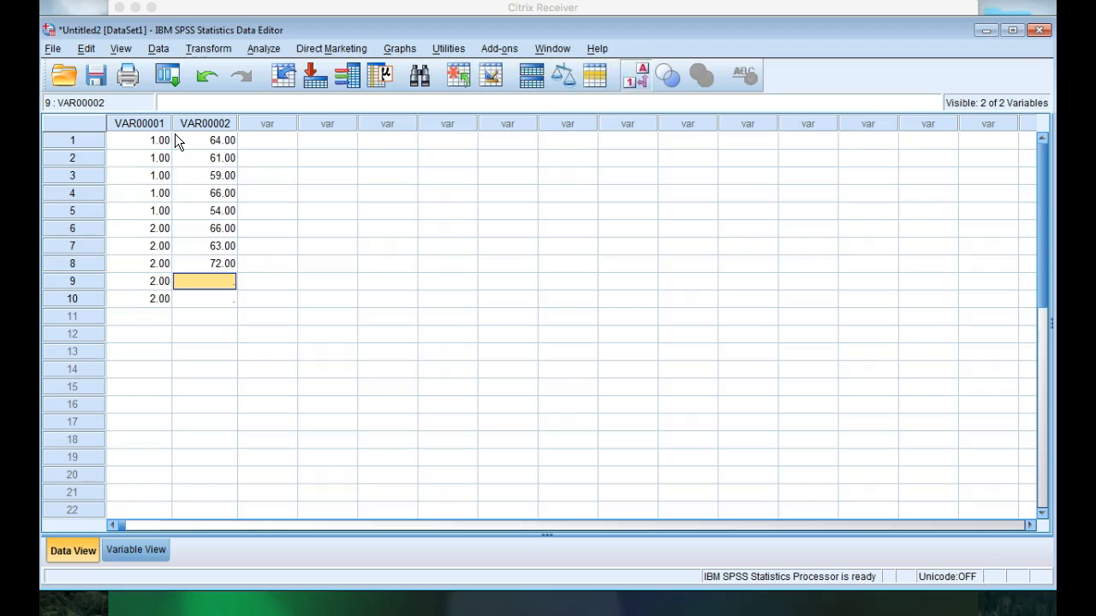
text(70)
key(Return)
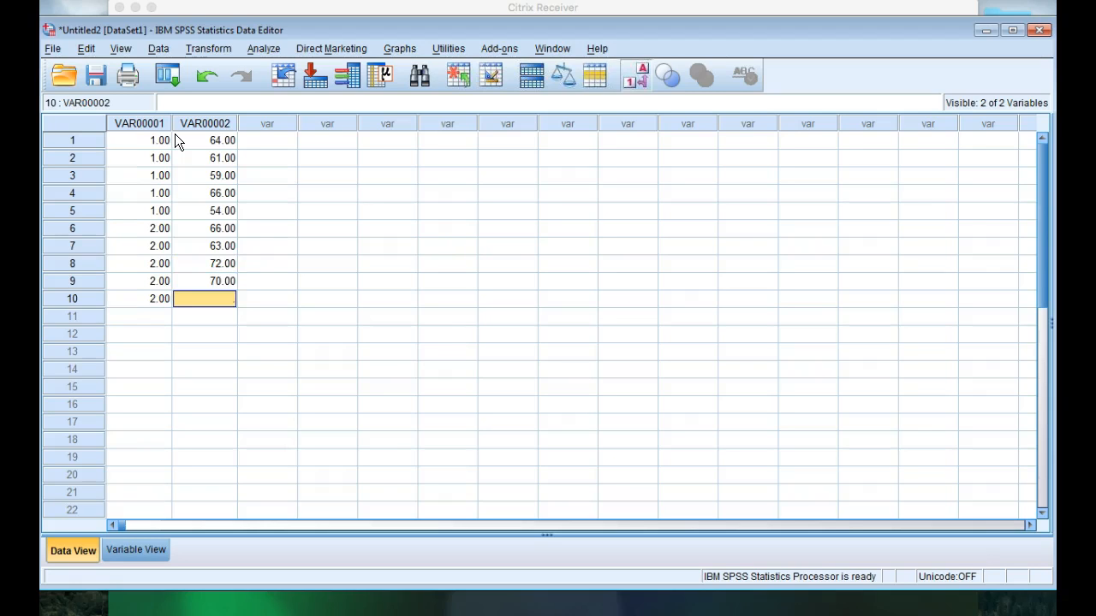
text(66)
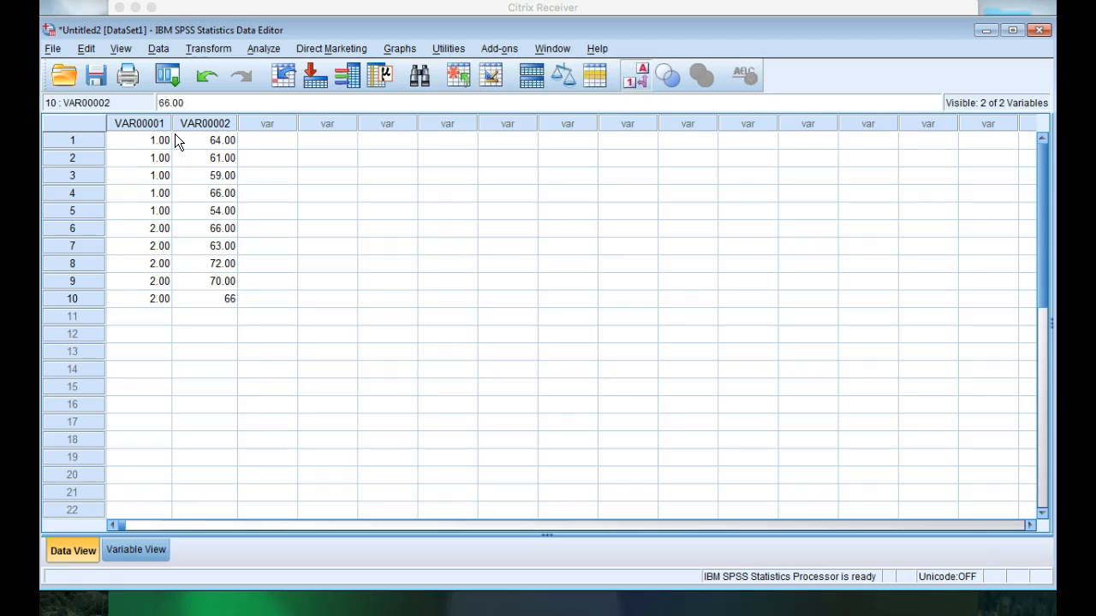
key(Return)
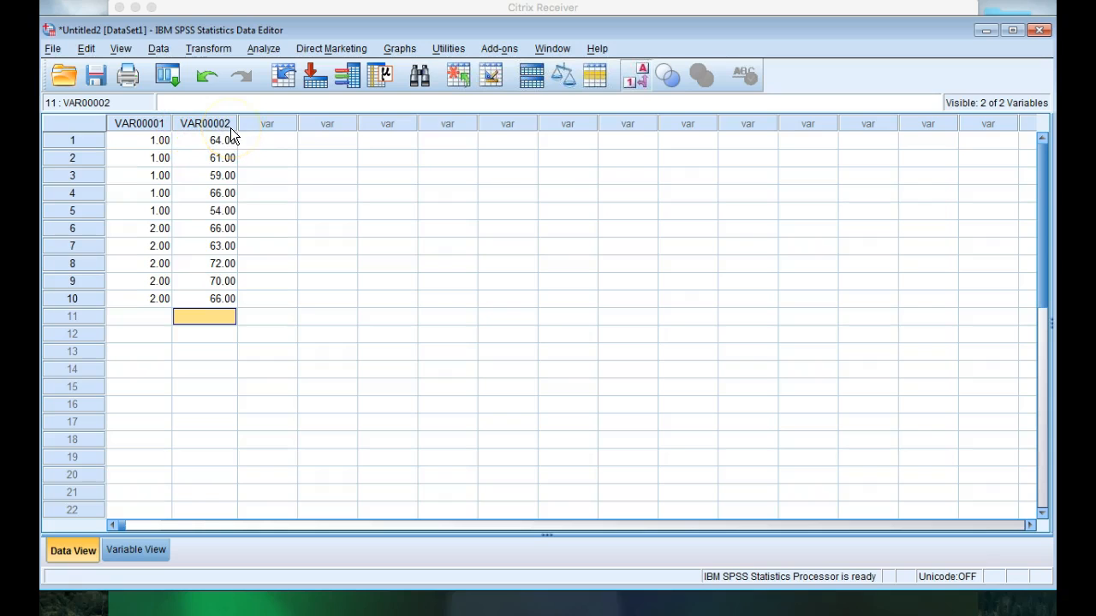
Step: Rename the first variable Gender and the second Height, and check the column headings above the data
click(137, 550)
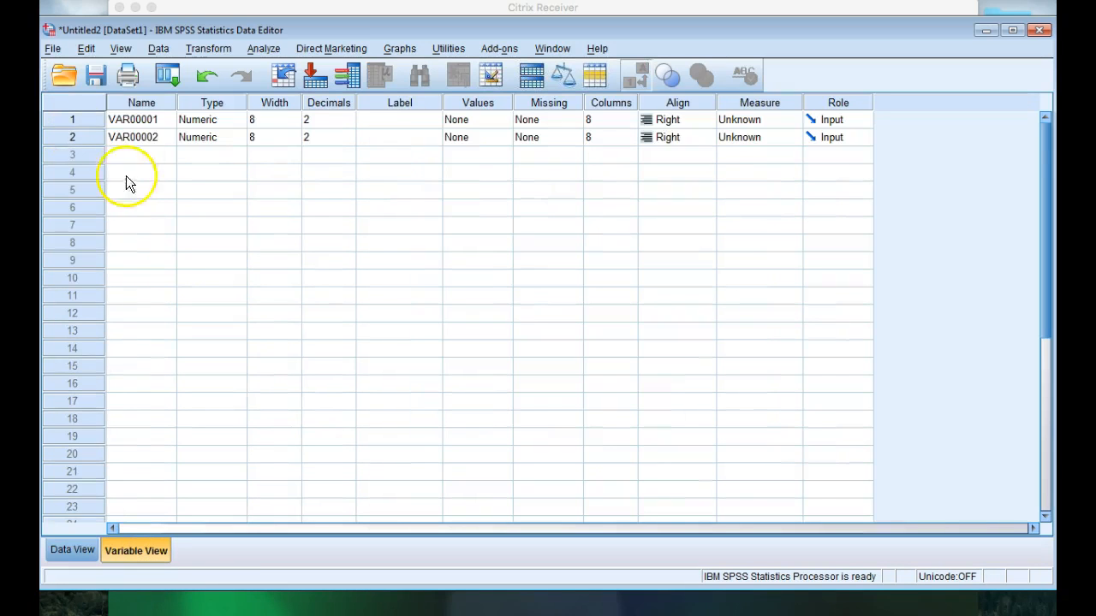
click(146, 121)
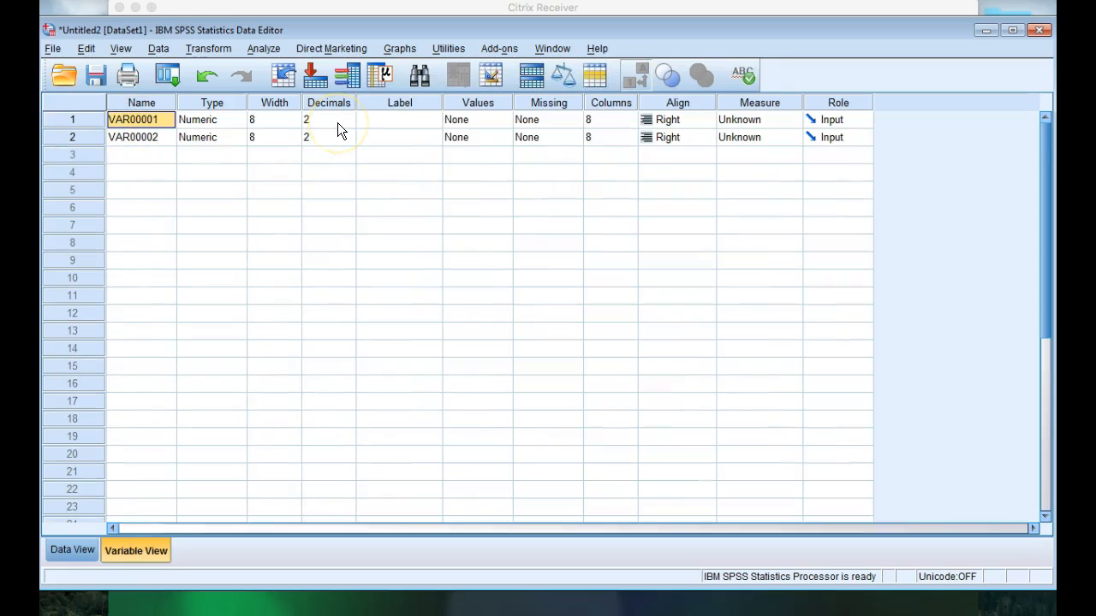
text(Gender)
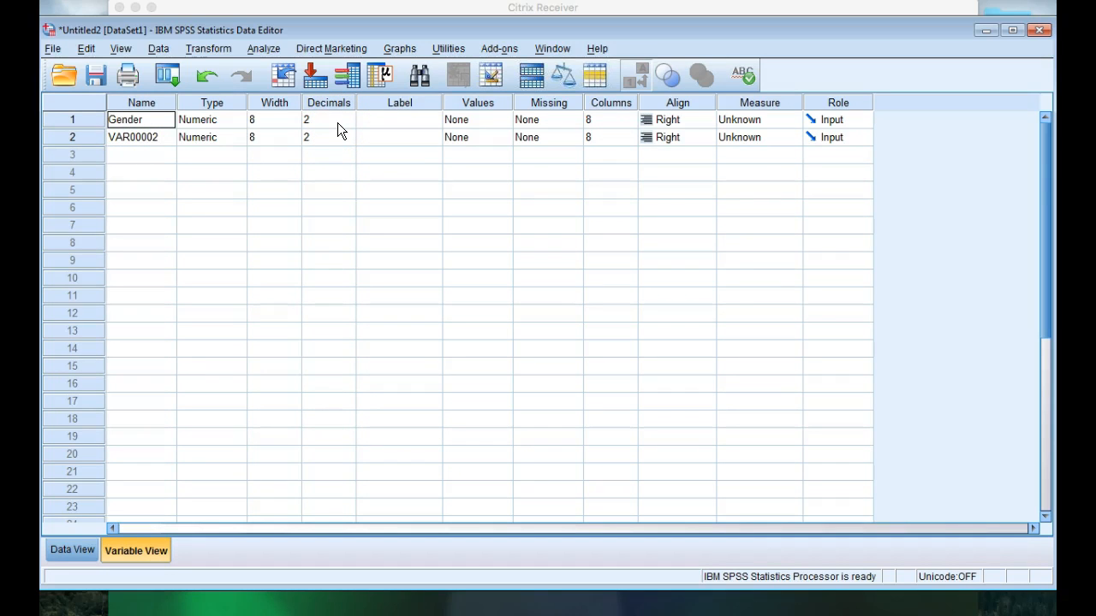
key(Return)
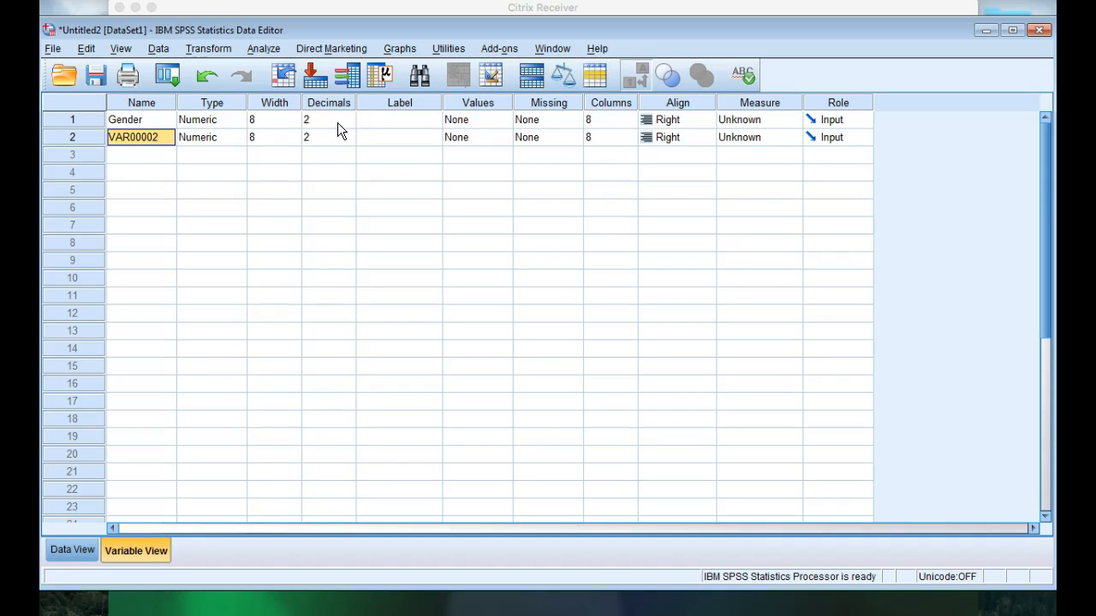
text(Height)
key(Return)
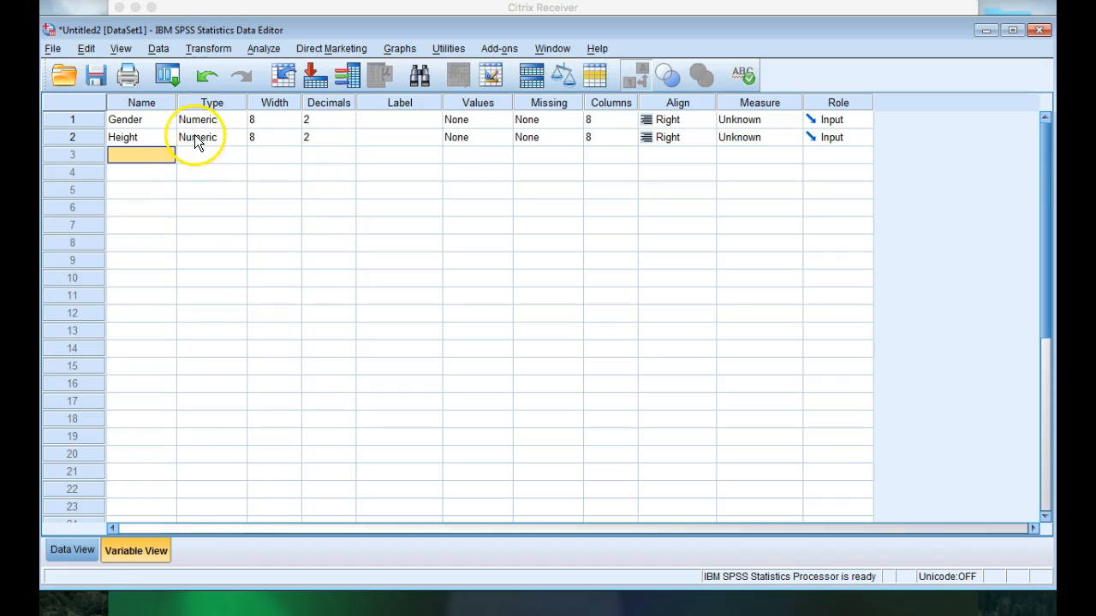
click(74, 550)
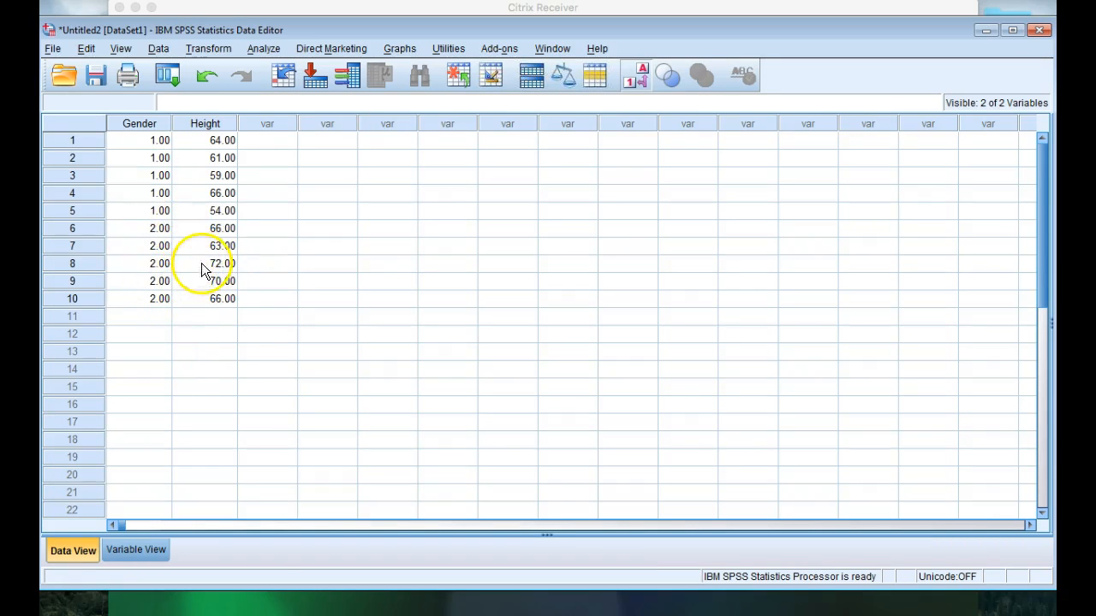
Step: Set the number of decimals to 0 for both the Gender and Height variables
click(133, 551)
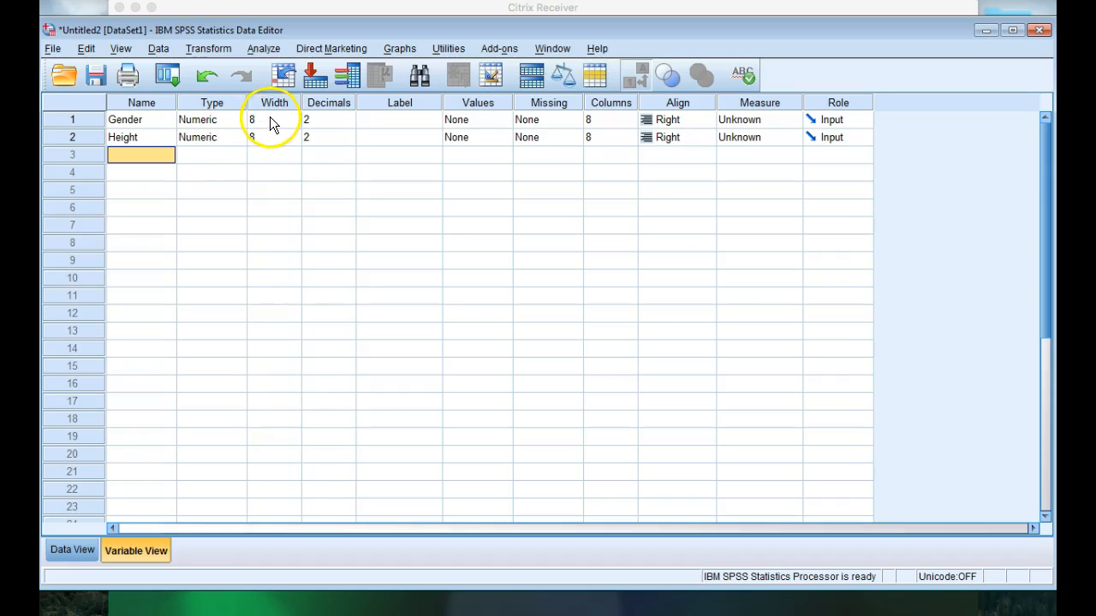
click(347, 124)
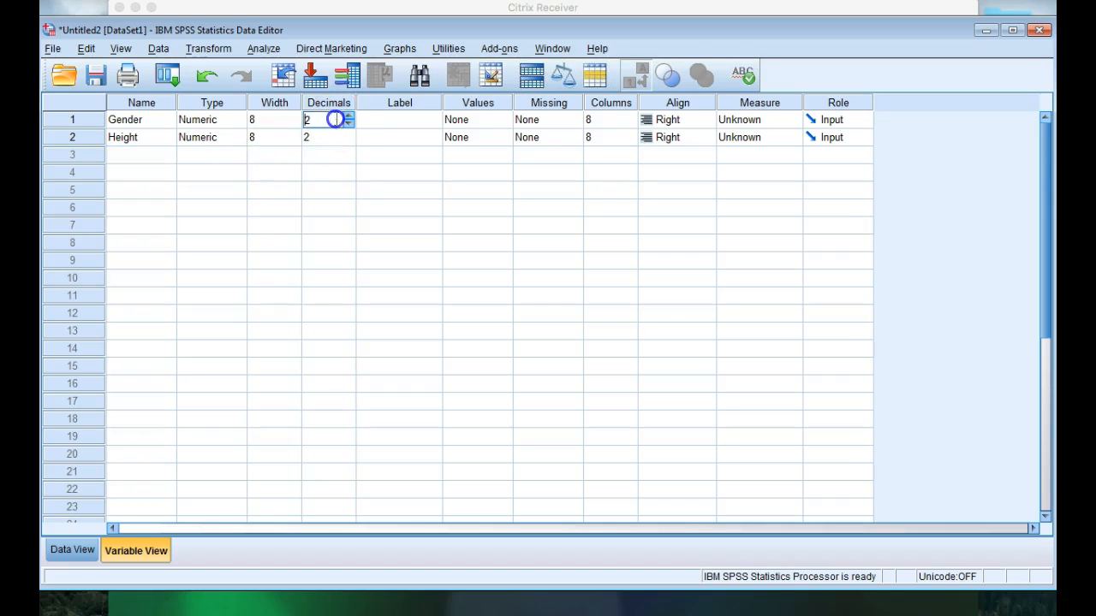
click(348, 125)
click(348, 124)
click(344, 143)
click(343, 143)
click(345, 143)
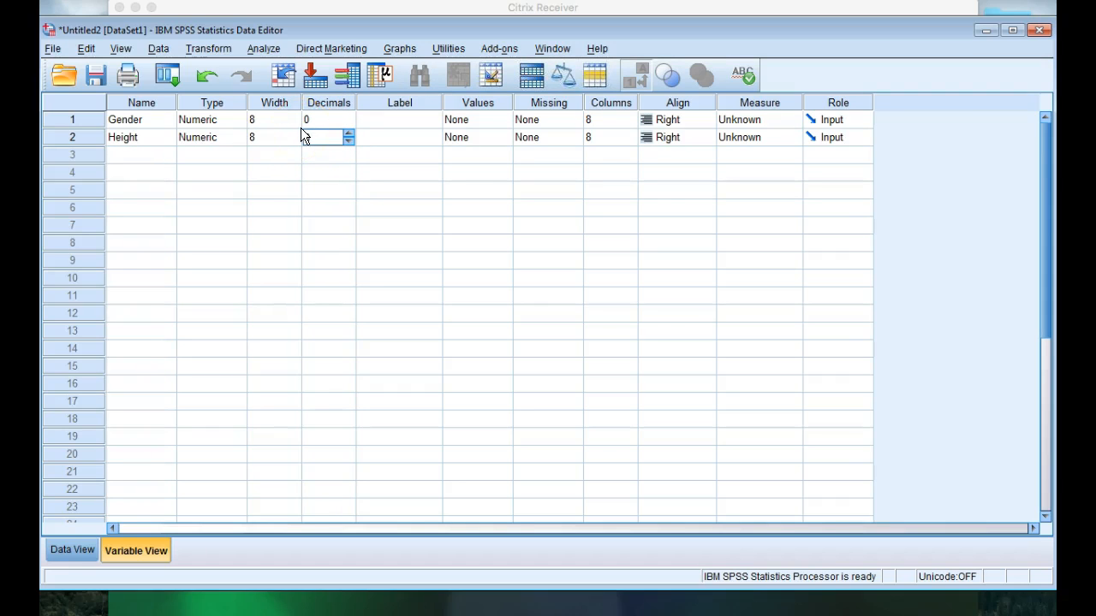
click(347, 142)
click(325, 137)
click(314, 138)
click(344, 131)
Step: Set the measurement level of the Gender variable to Nominal and of the Height variable to Scale
click(791, 121)
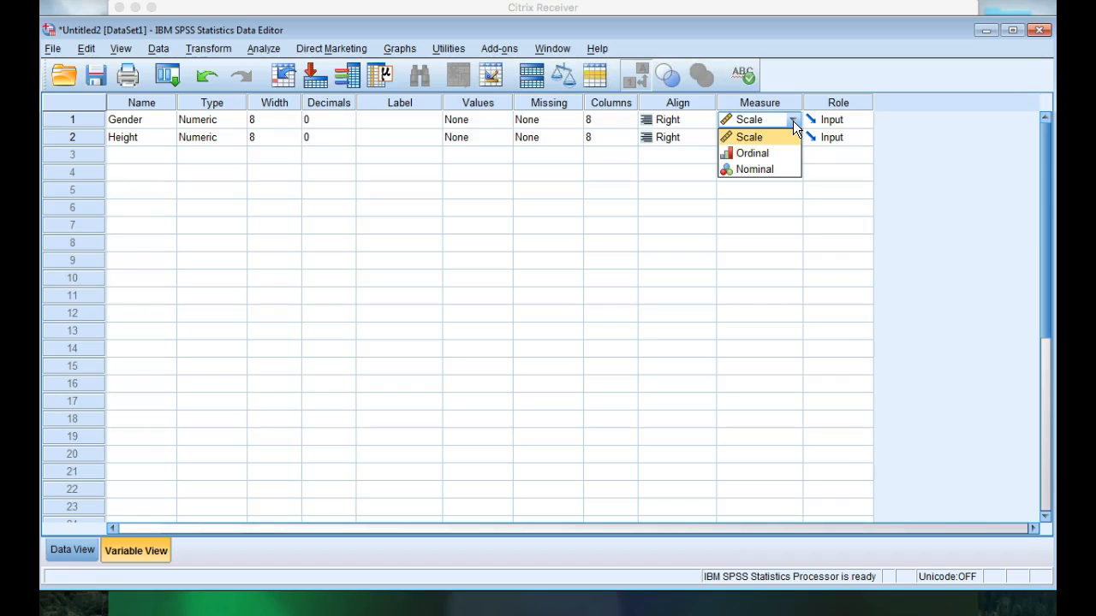
click(772, 169)
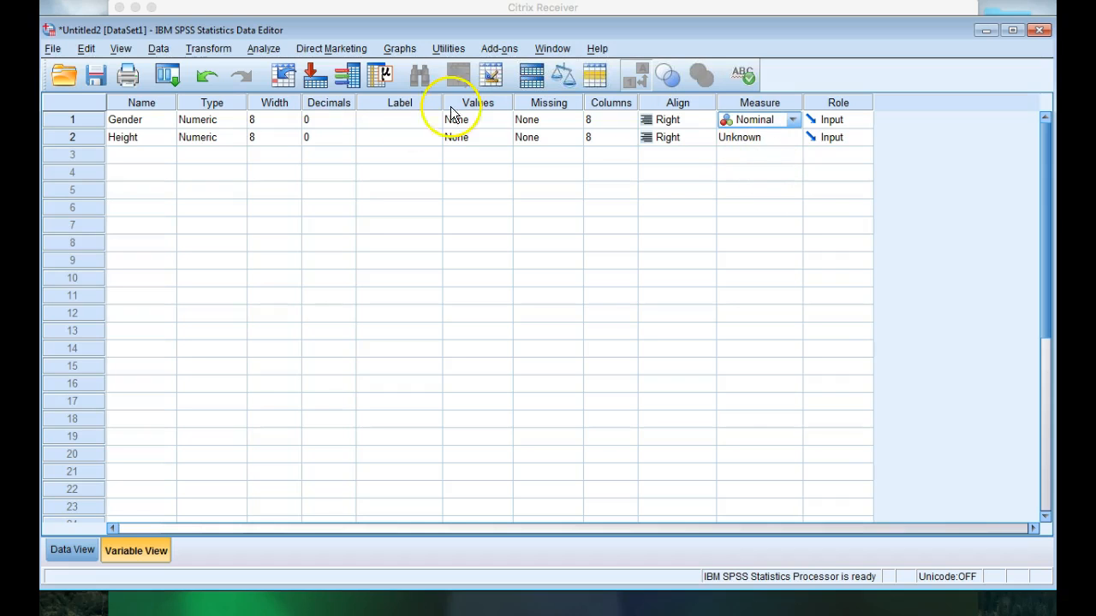
click(763, 137)
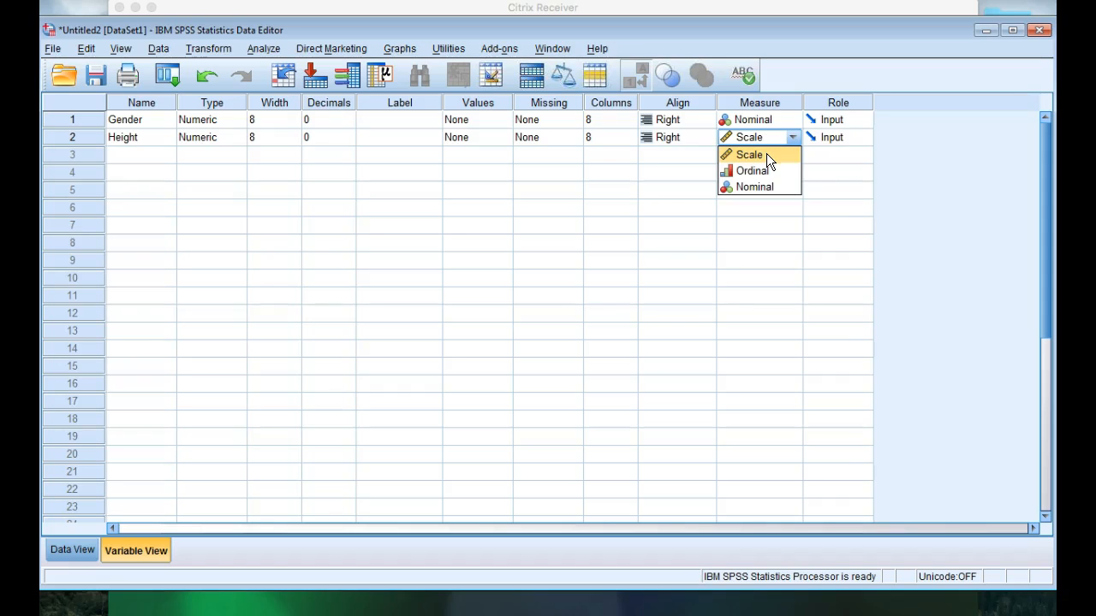
click(771, 170)
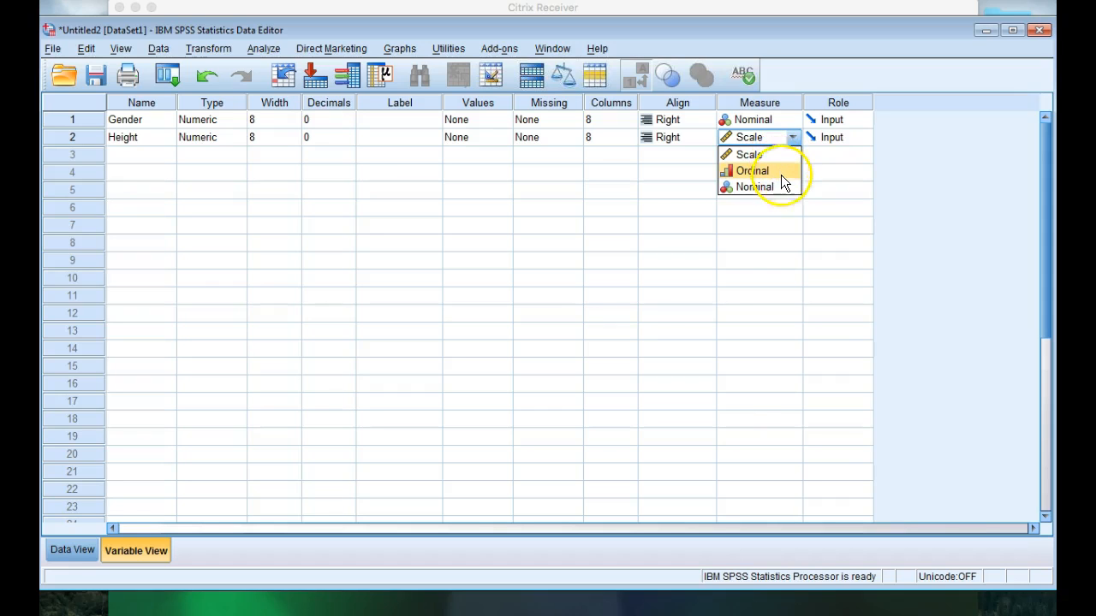
click(781, 155)
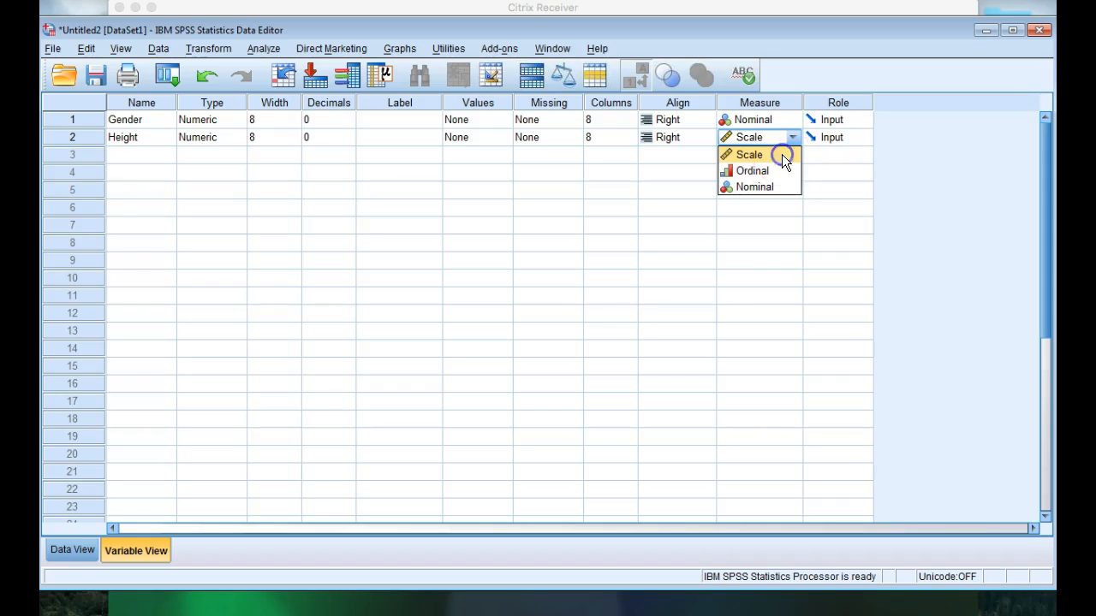
click(776, 154)
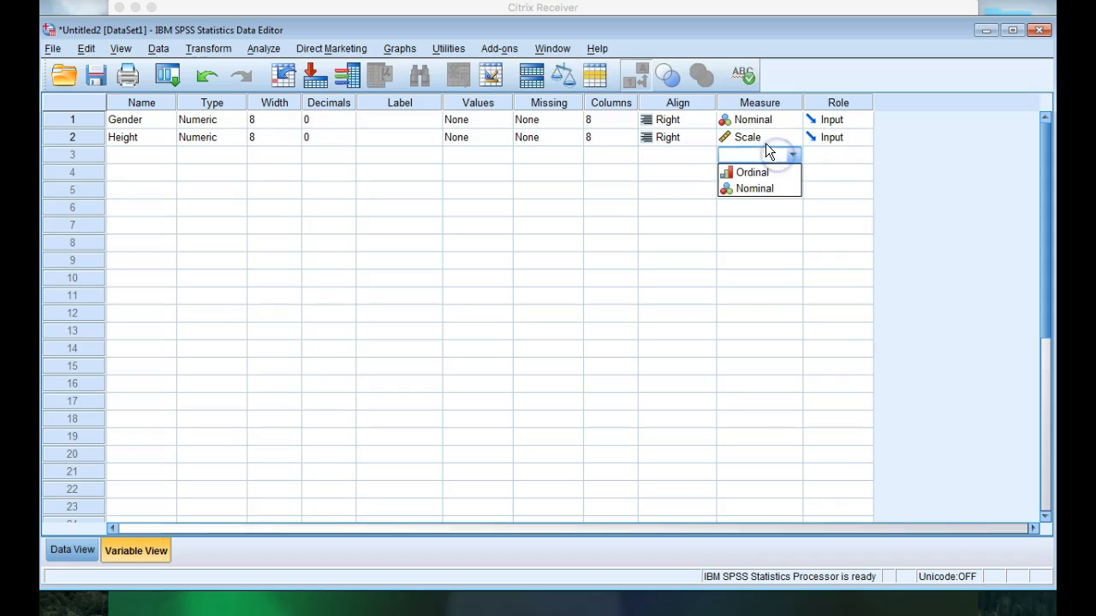
click(763, 139)
click(863, 190)
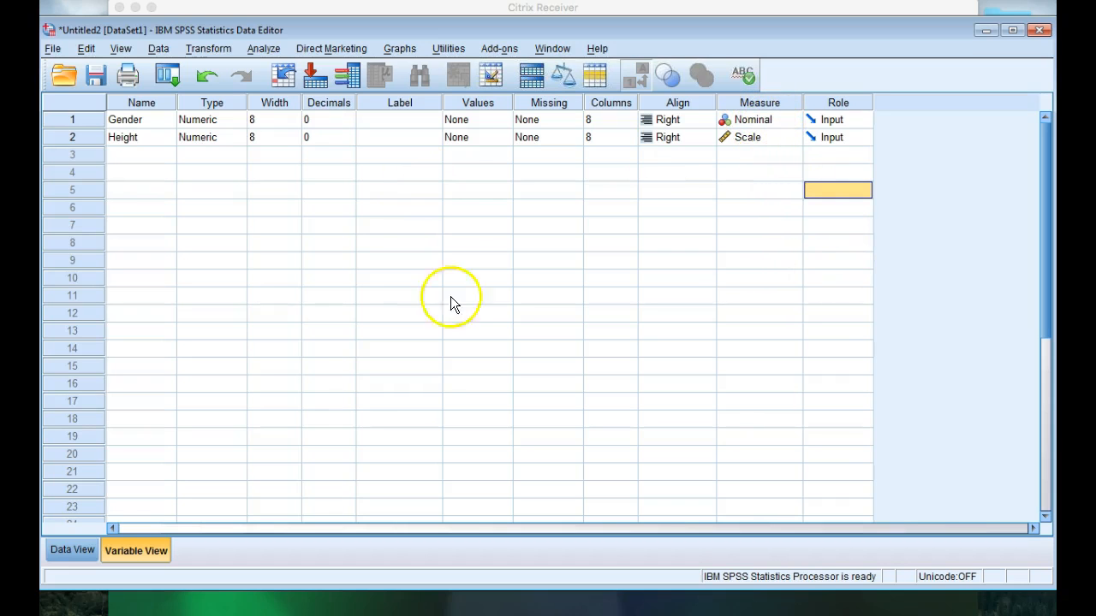
Step: Check the Gender codes in the data and add the value label Female for value 1 of the Gender variable
click(76, 546)
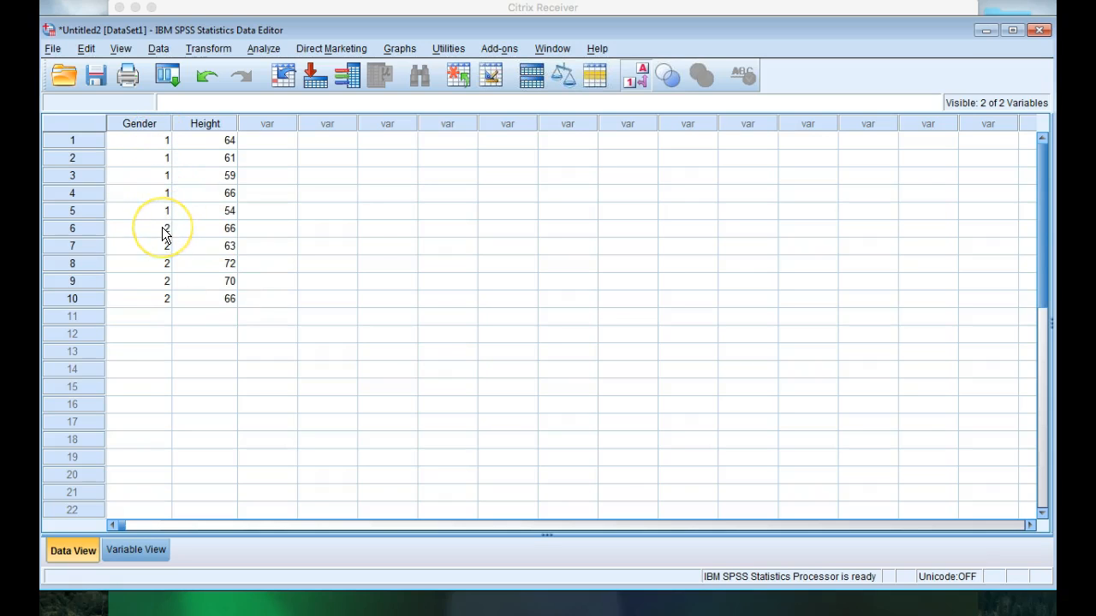
click(146, 550)
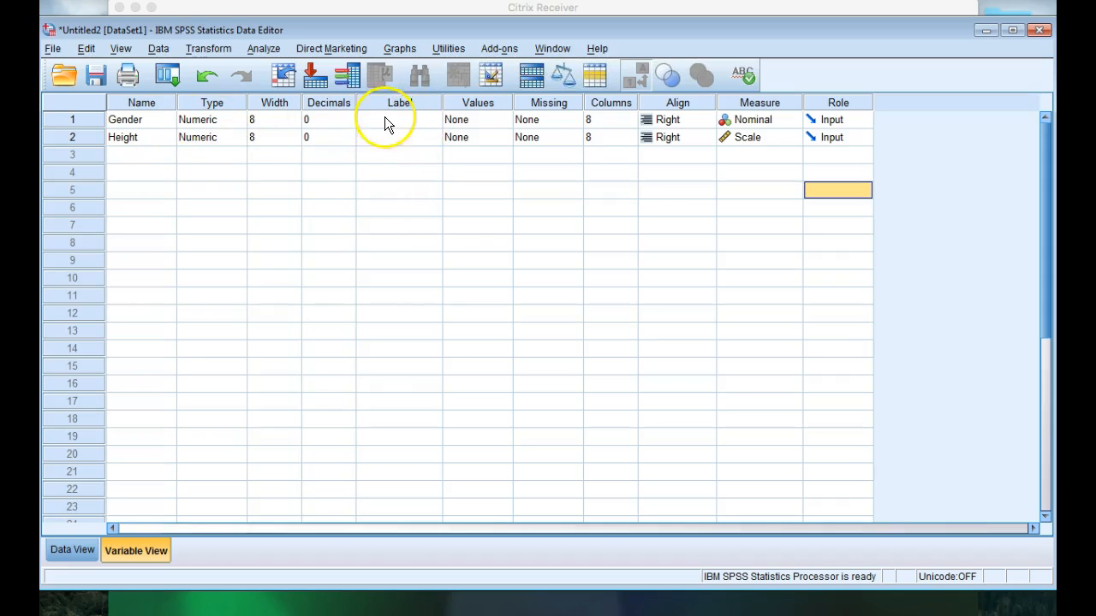
click(411, 124)
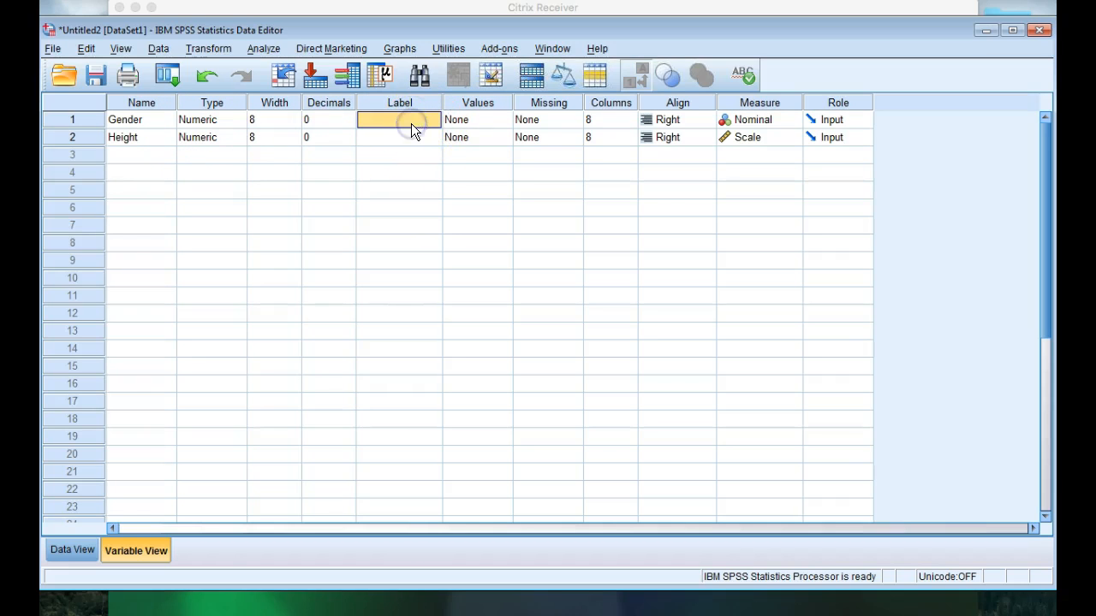
click(468, 118)
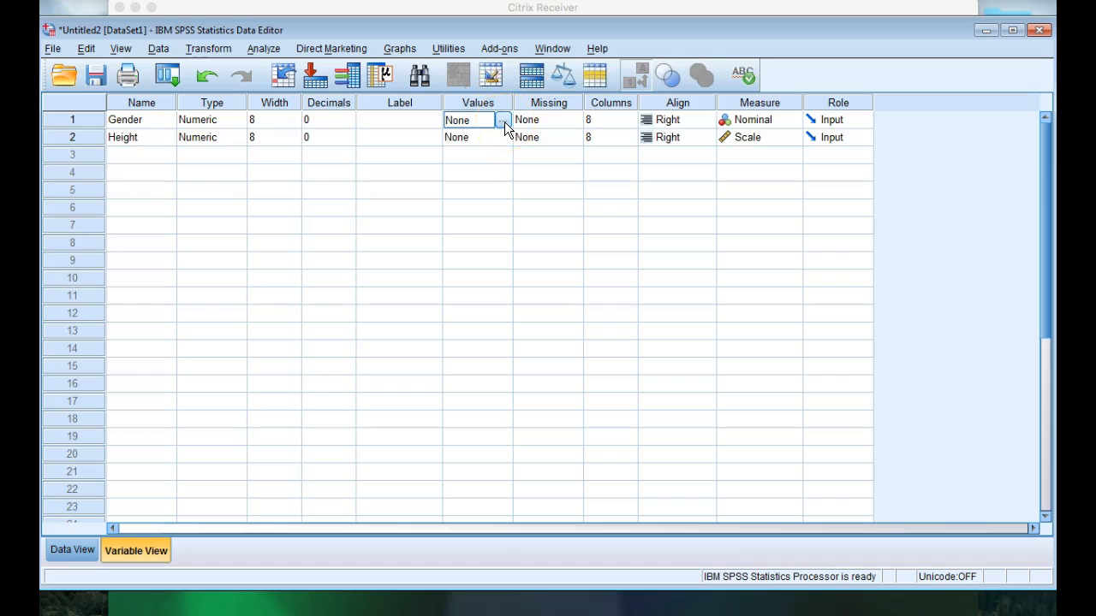
click(504, 121)
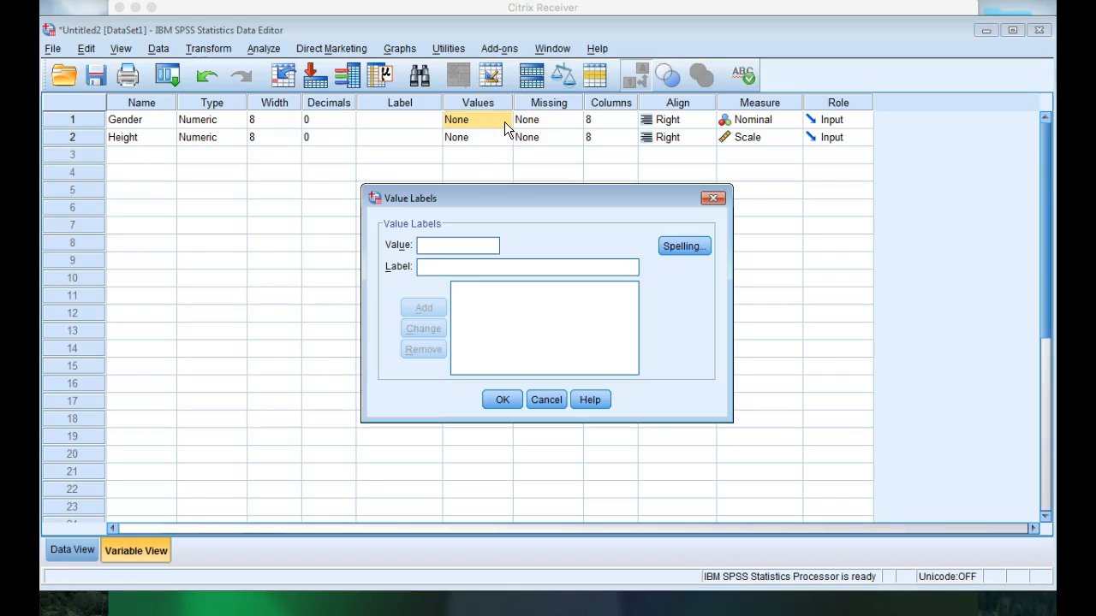
click(581, 156)
text(1)
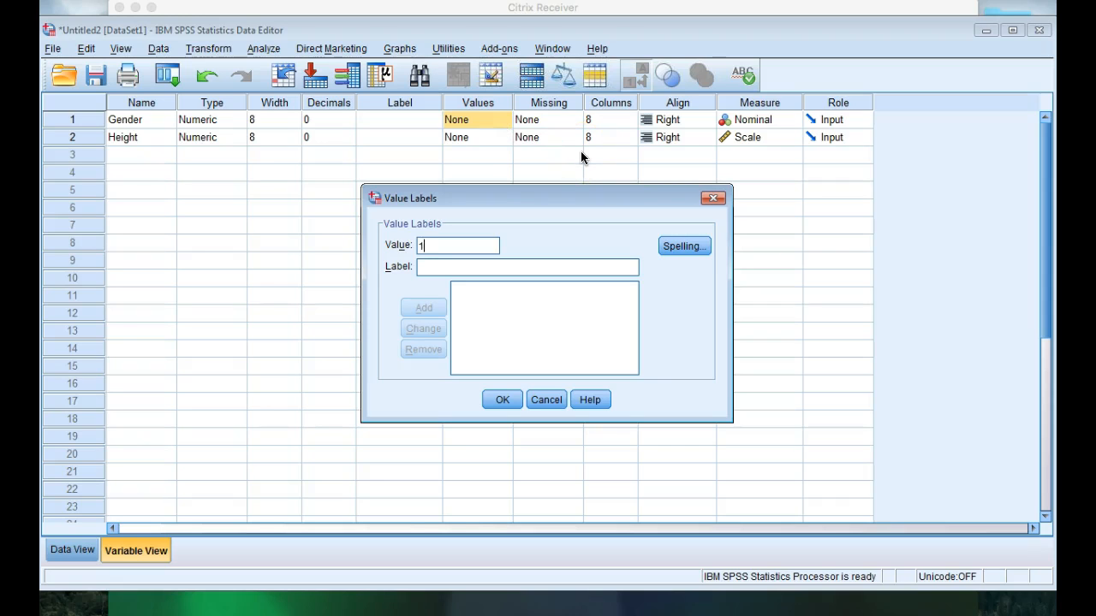
key(Tab)
text(Female)
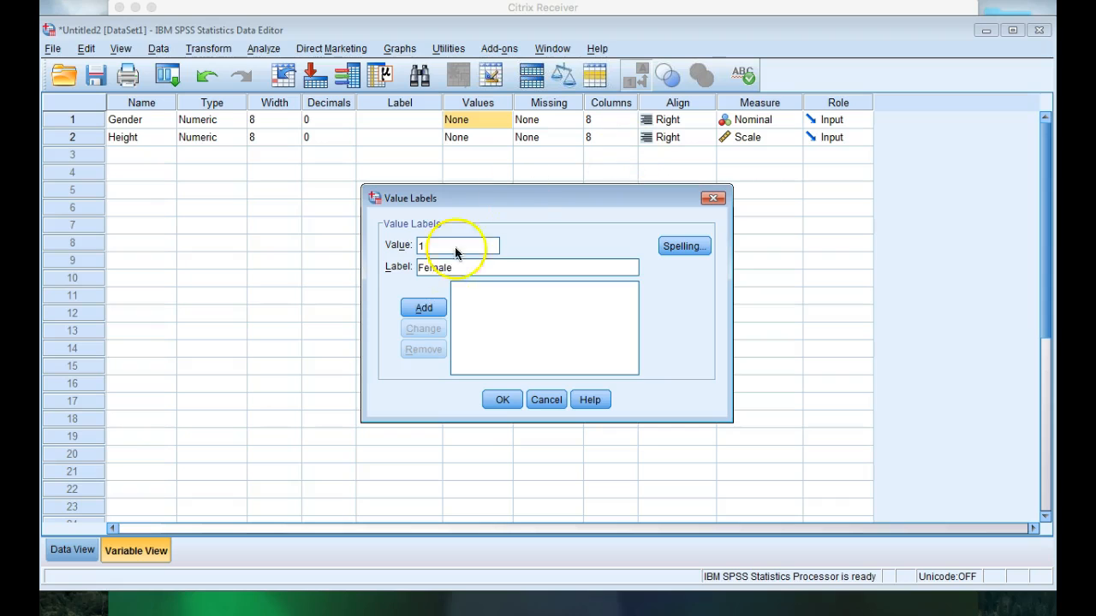
click(423, 308)
Step: Add the value label Male for value 2 of Gender and apply the value labels
text(2)
key(Tab)
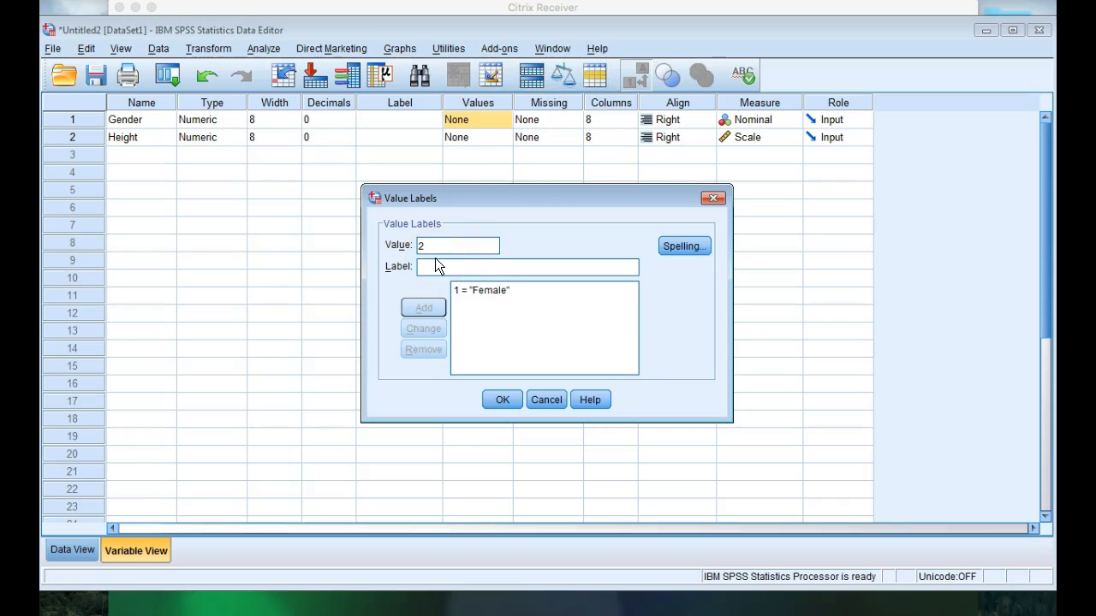
text(Male)
click(422, 307)
click(505, 401)
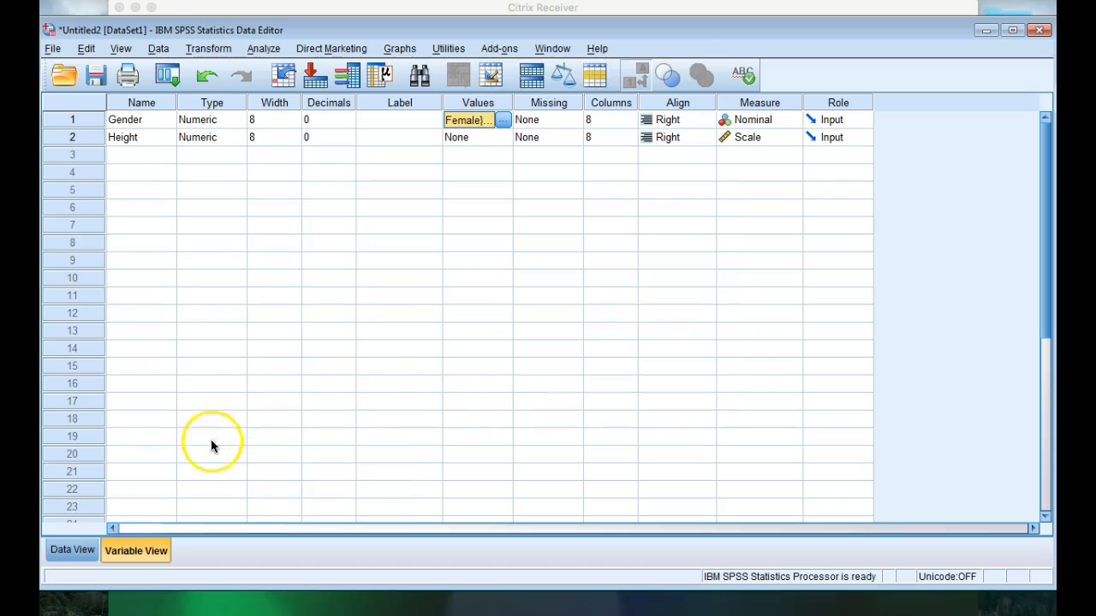
Step: View the labelled data, switching the Gender column to numeric codes and back to value labels
click(77, 552)
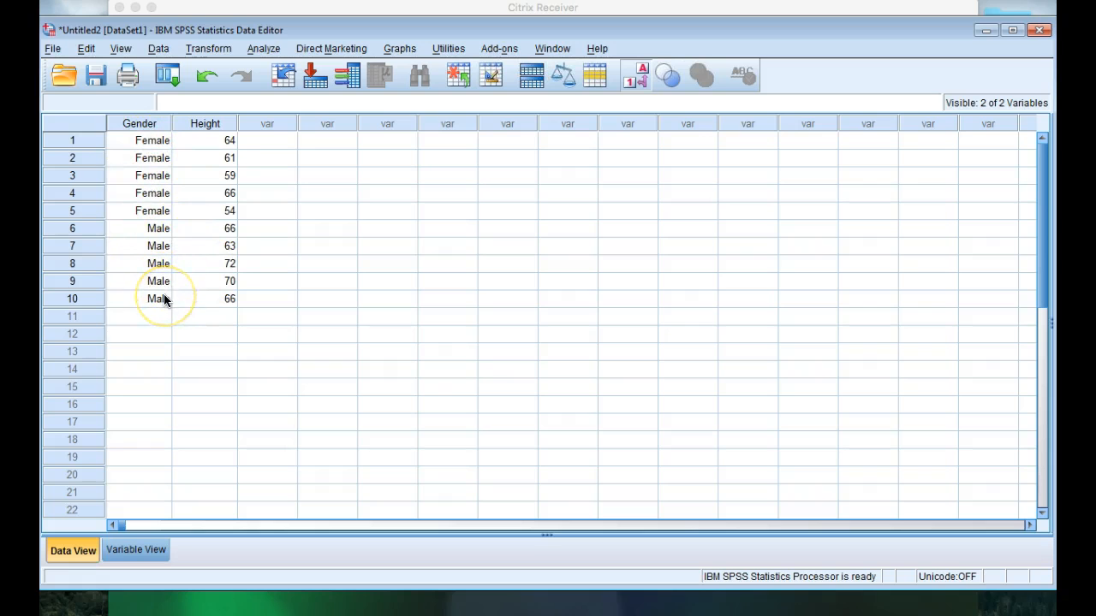
click(639, 76)
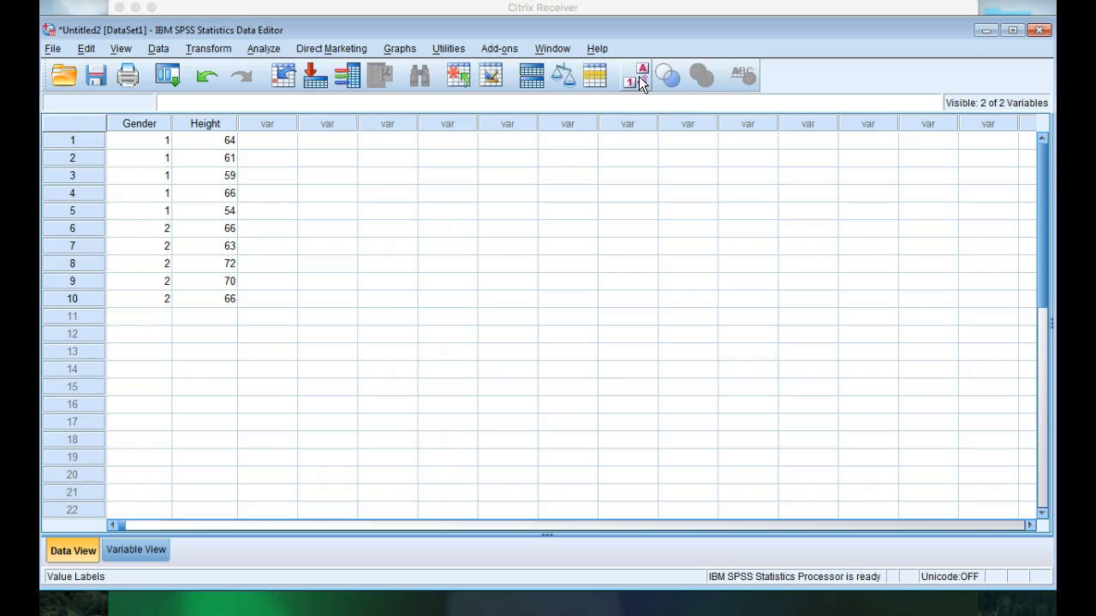
click(639, 76)
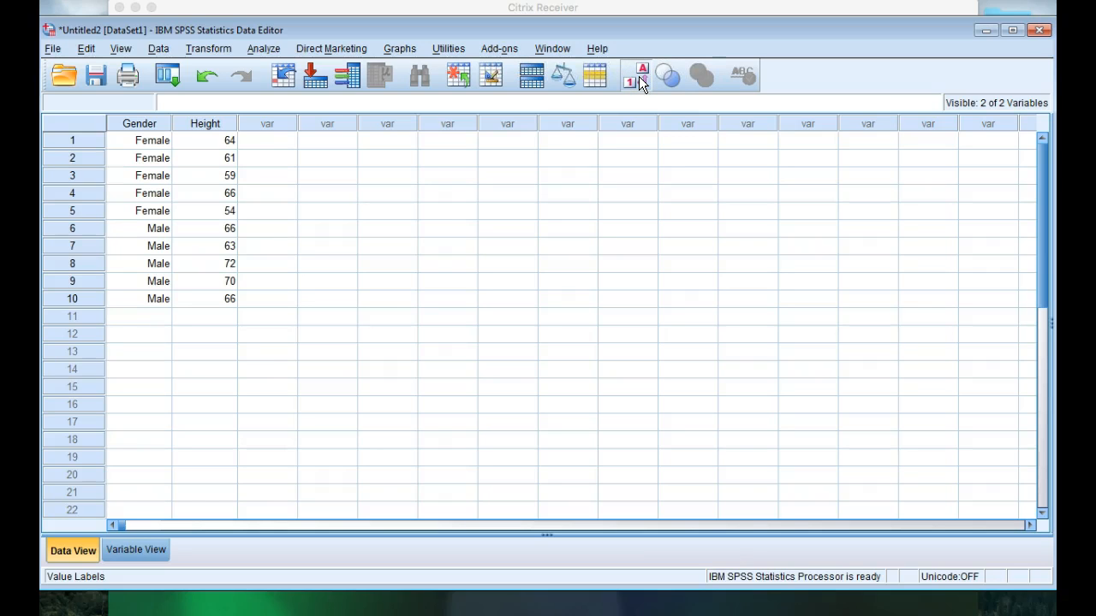
click(568, 75)
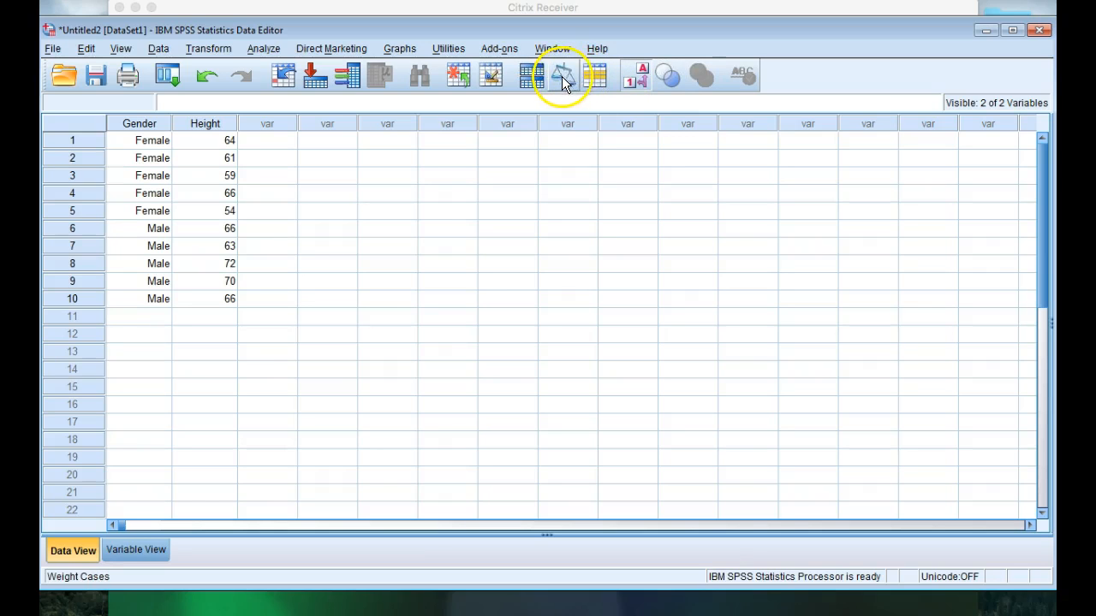